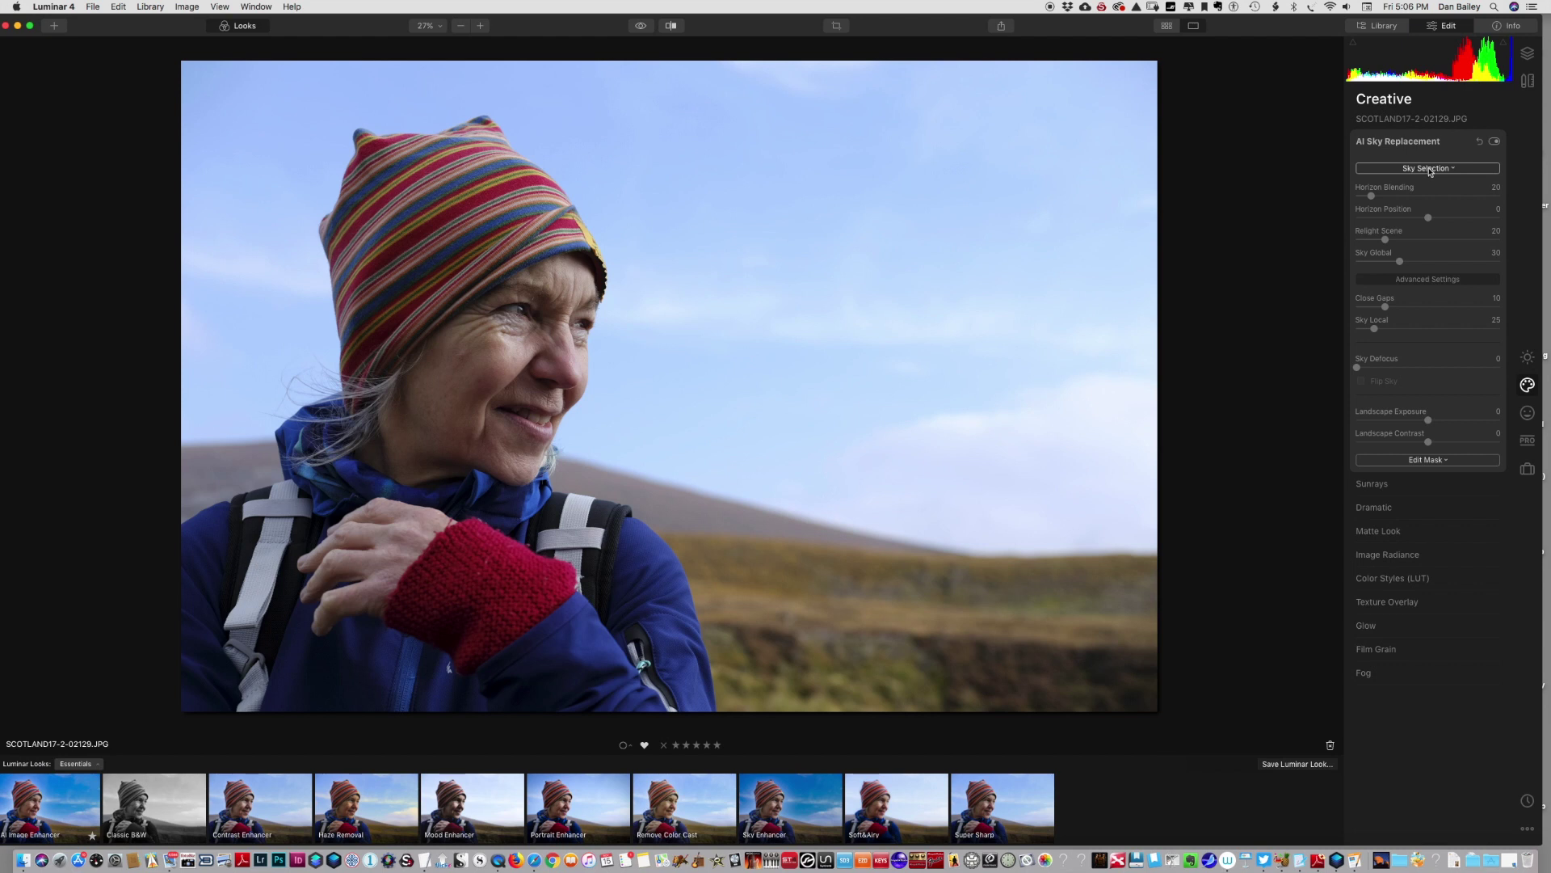
- Pick Blue Sky 1 from the Sky Selection list to replace the pale sky
click(1428, 168)
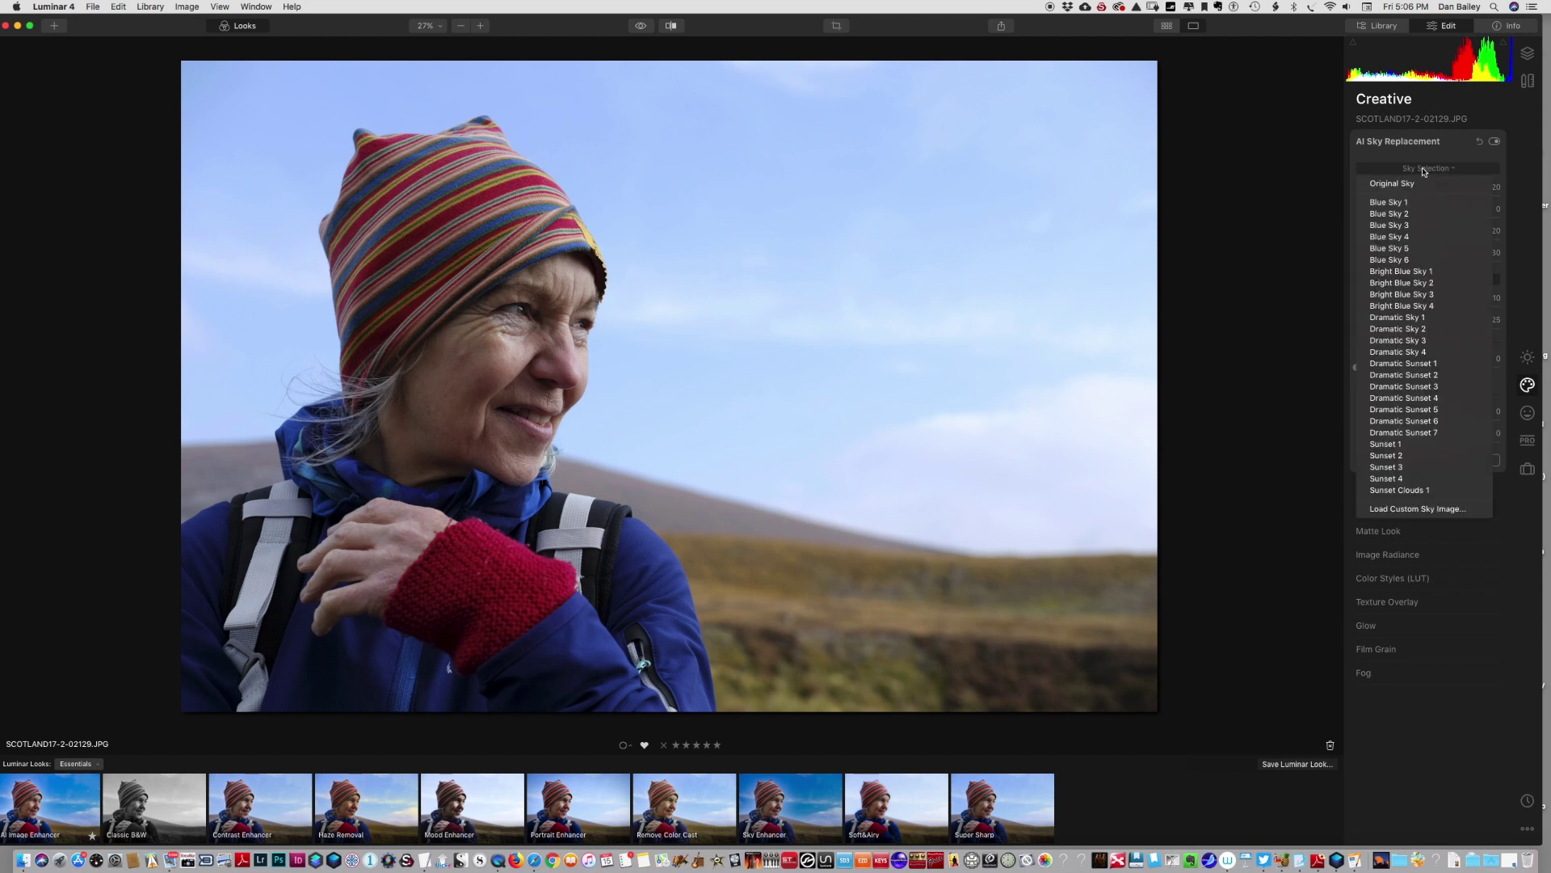
click(1424, 171)
click(1430, 172)
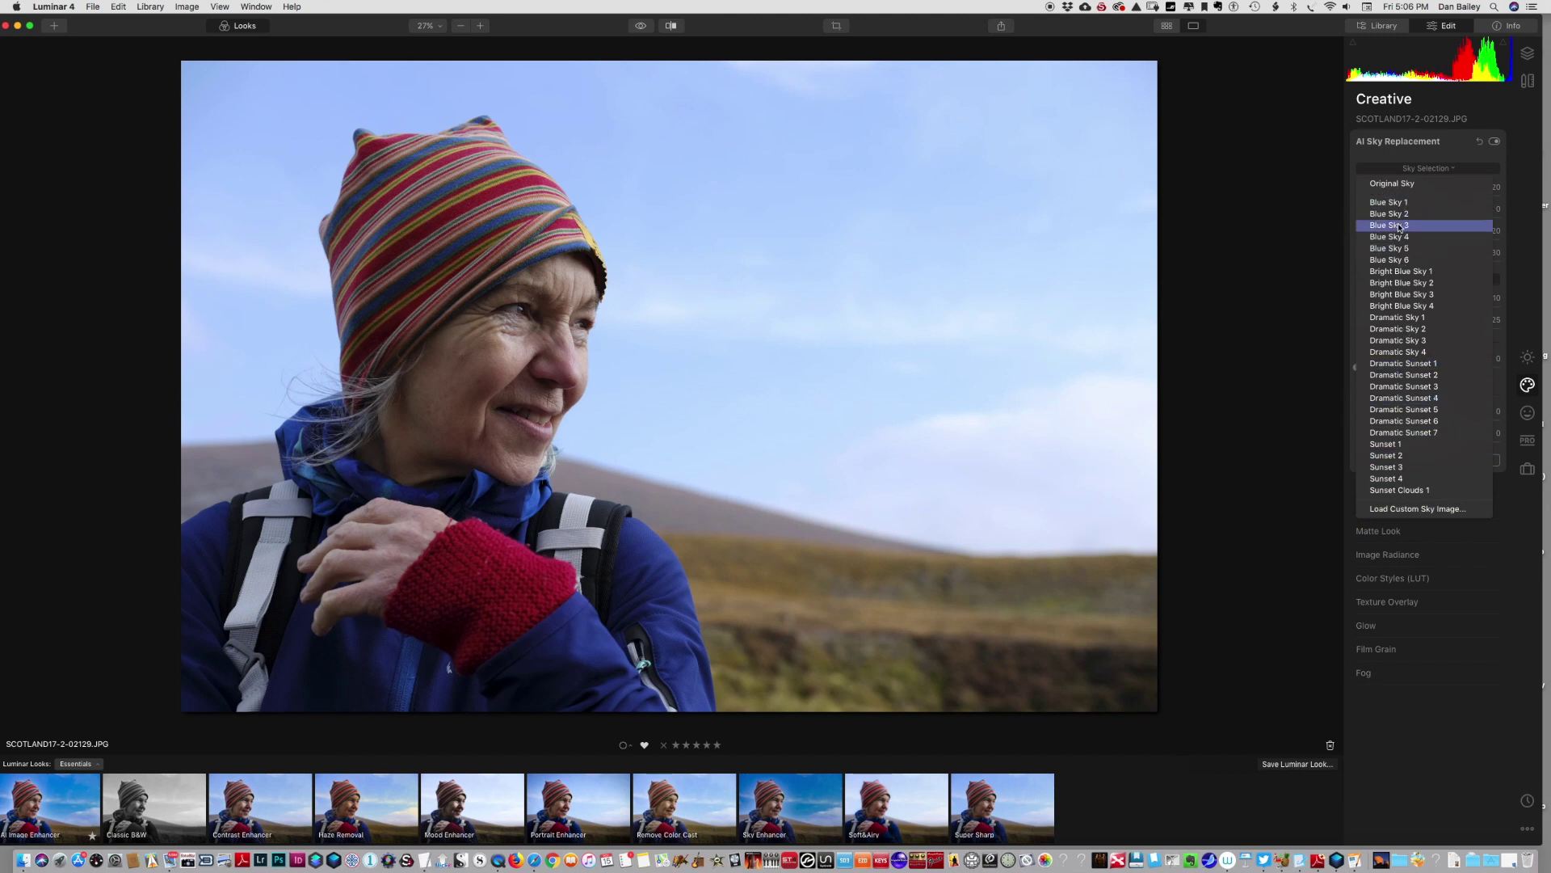
click(1406, 202)
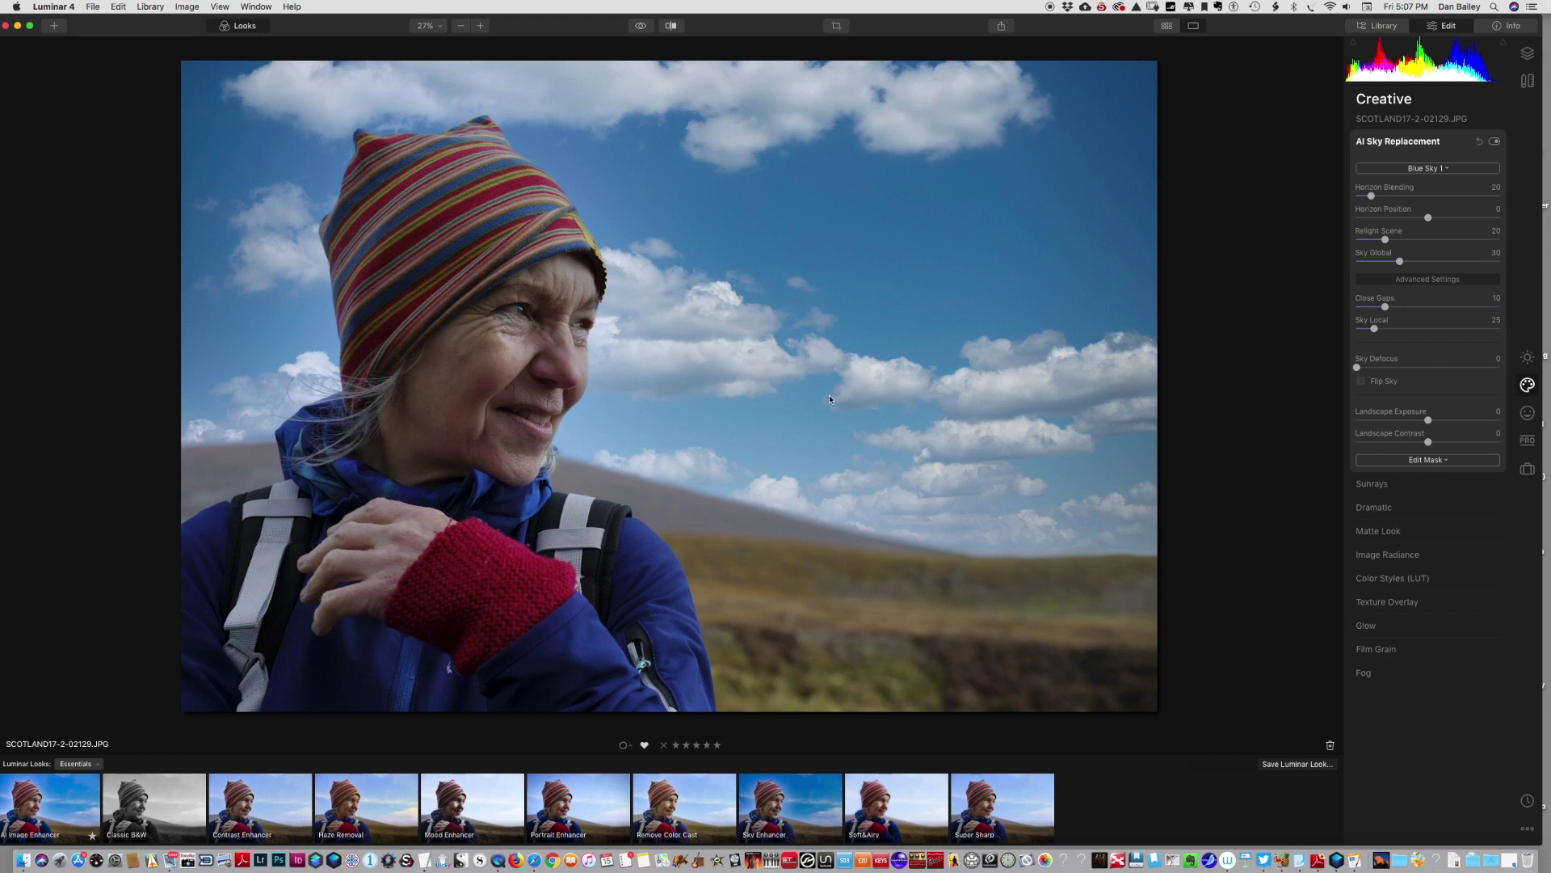
- Raise Sky Defocus to 71 to soften the Blue Sky 1 clouds
click(1358, 367)
drag(1358, 368, 1459, 367)
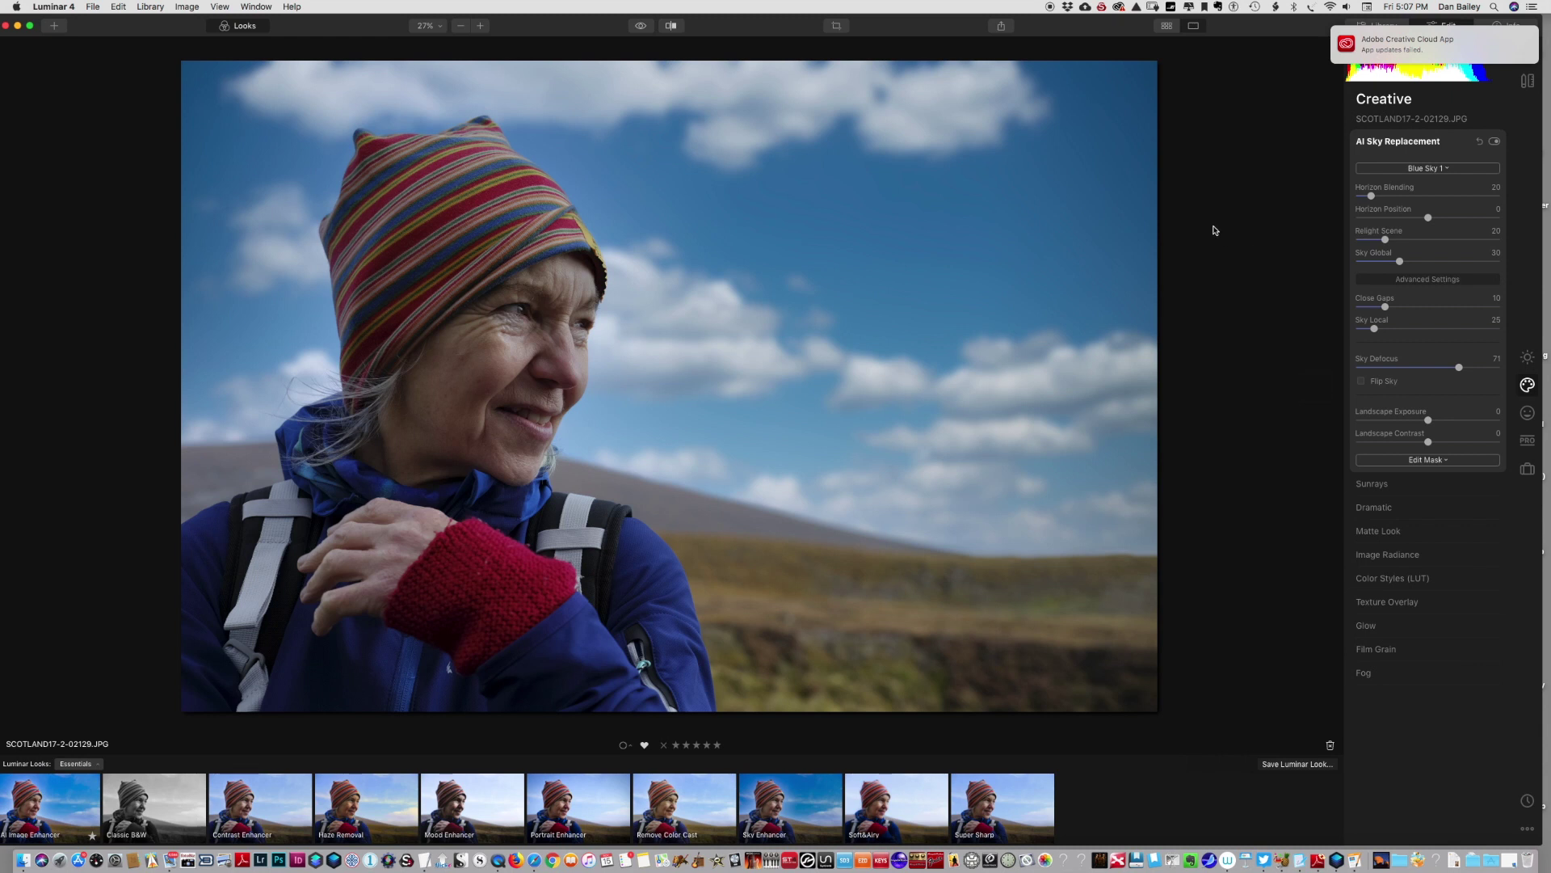
click(1446, 167)
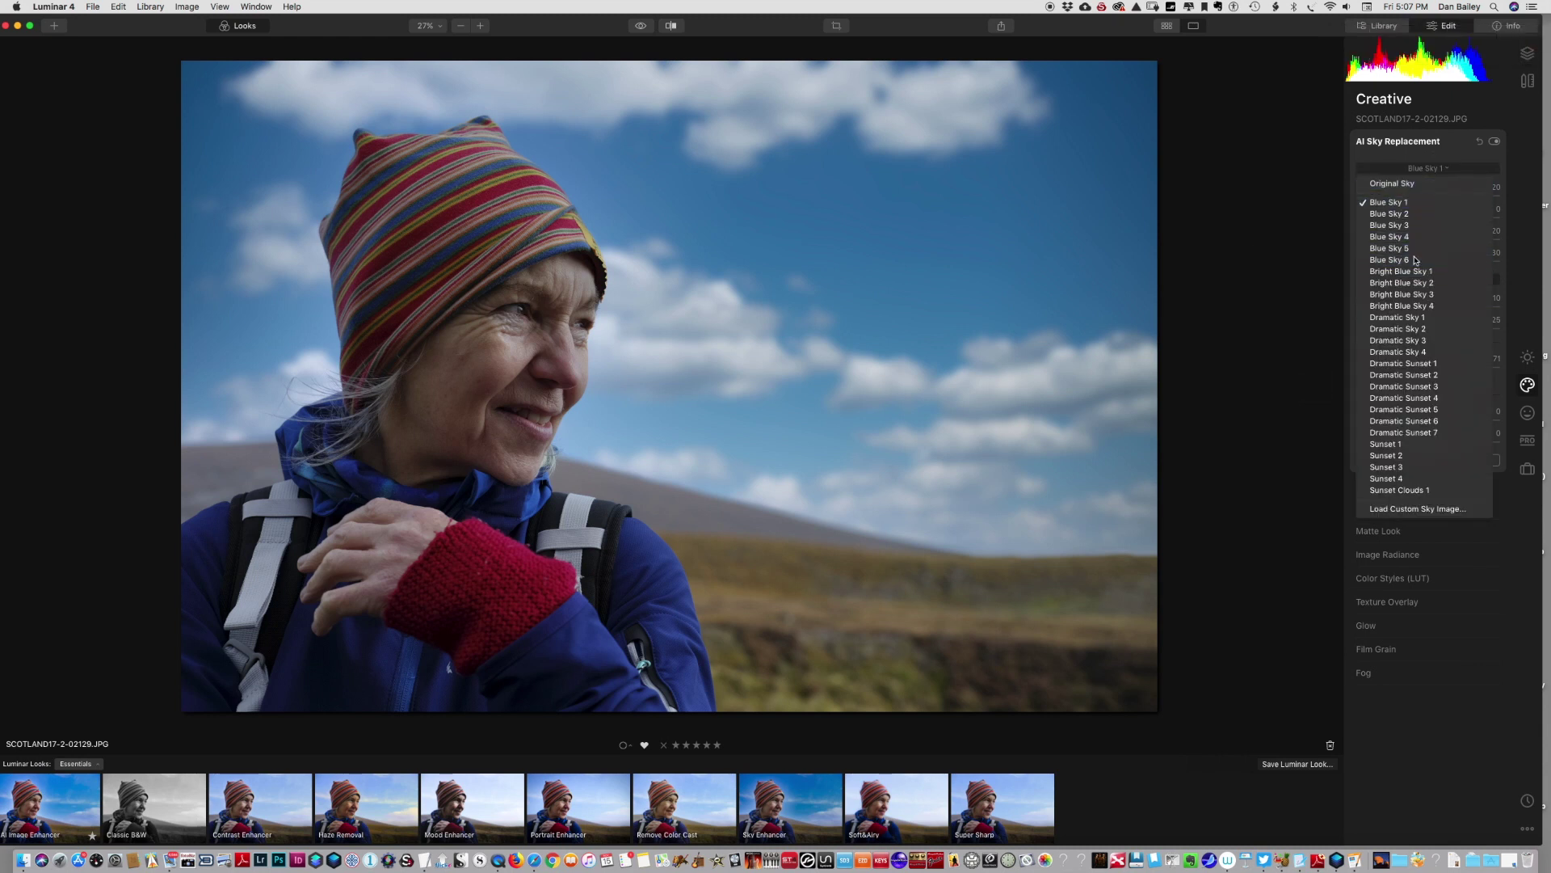
- Try Blue Sky 5 and Dramatic Sky 1, then settle on Dramatic Sunset 1
click(1450, 248)
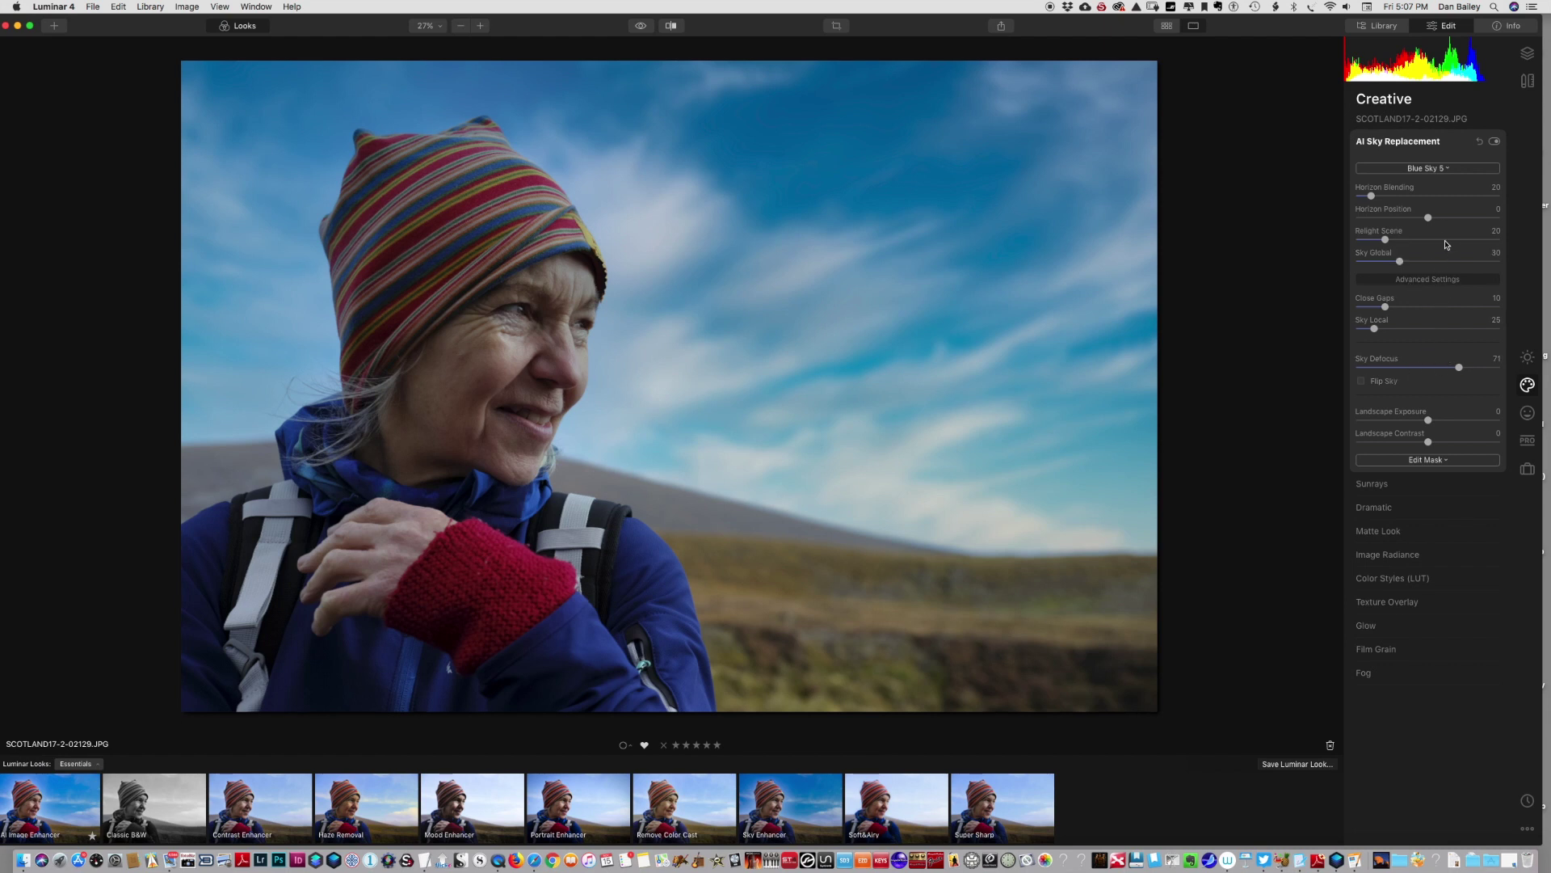
click(1430, 170)
click(1446, 317)
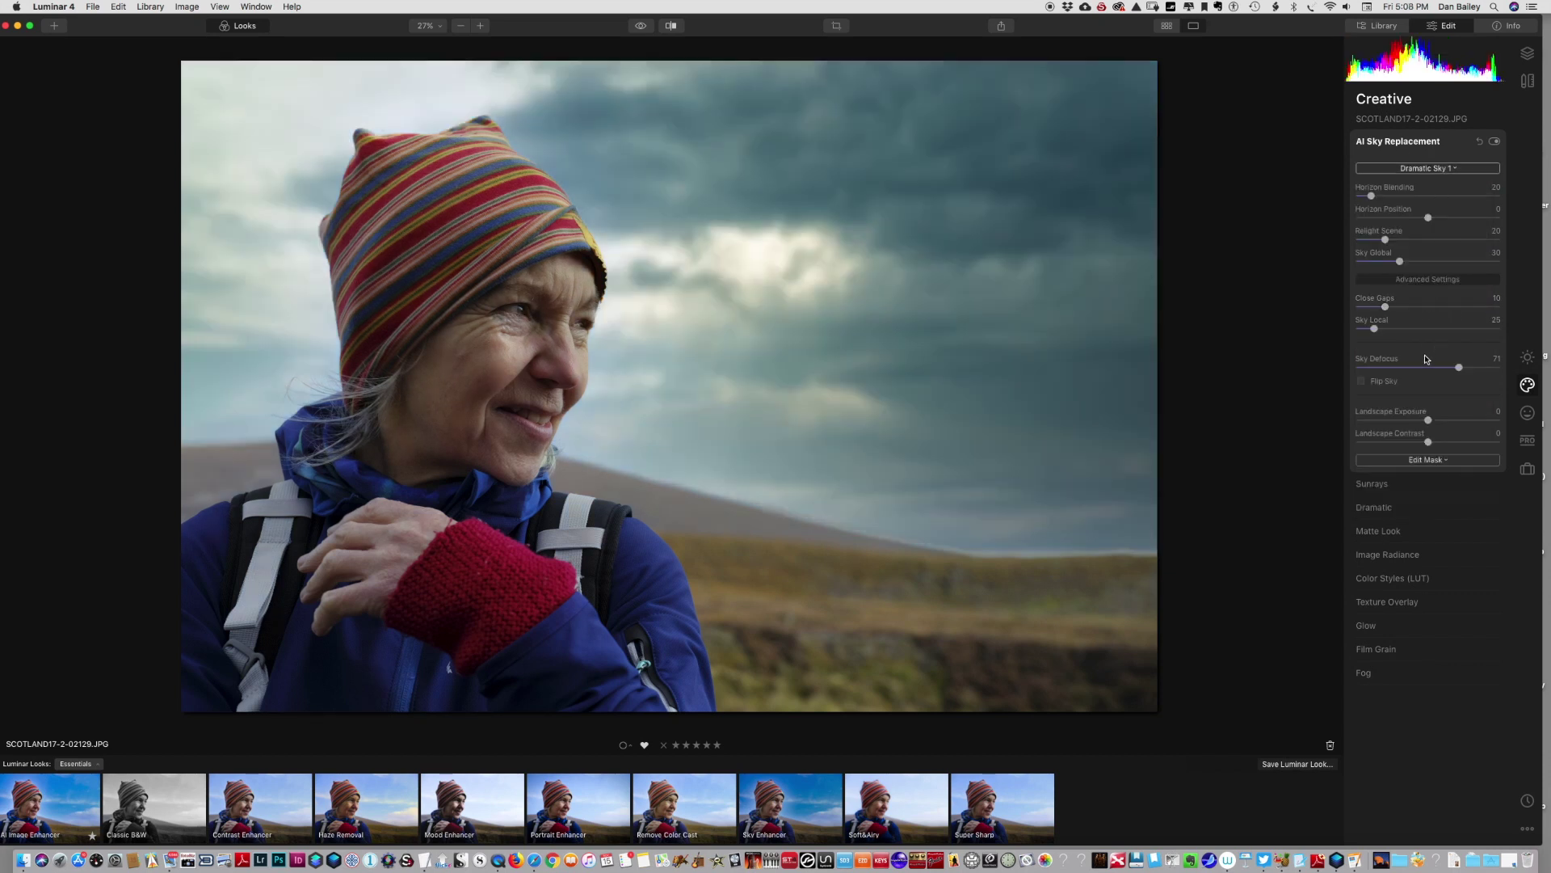
click(1428, 361)
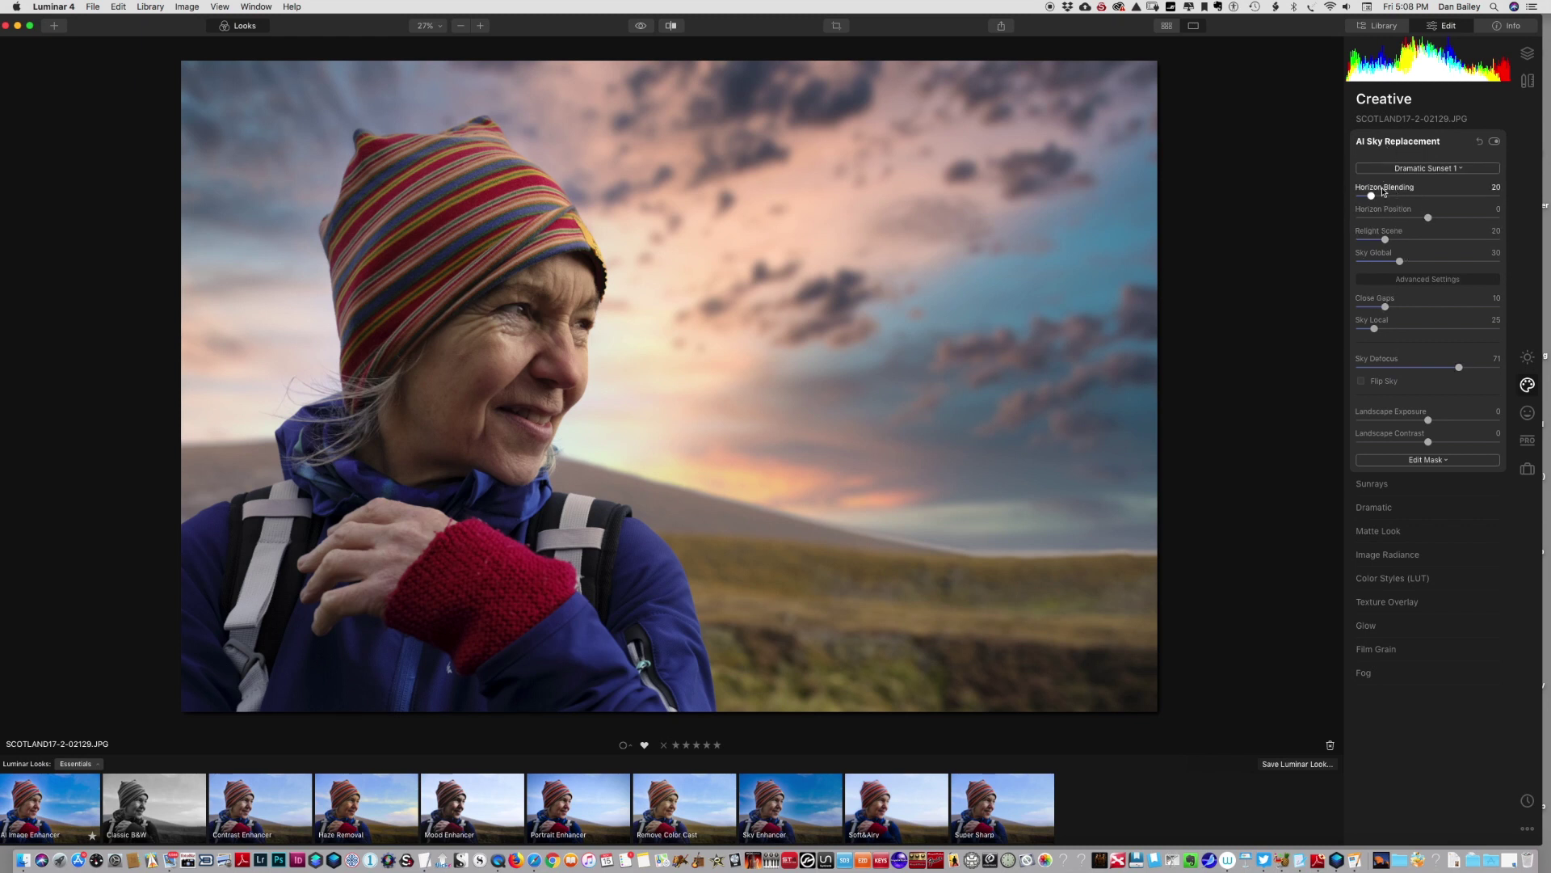
- Set Horizon Blending 69, Close Gaps 24, Horizon Position 6 and Relight Scene 57
drag(1371, 195, 1405, 196)
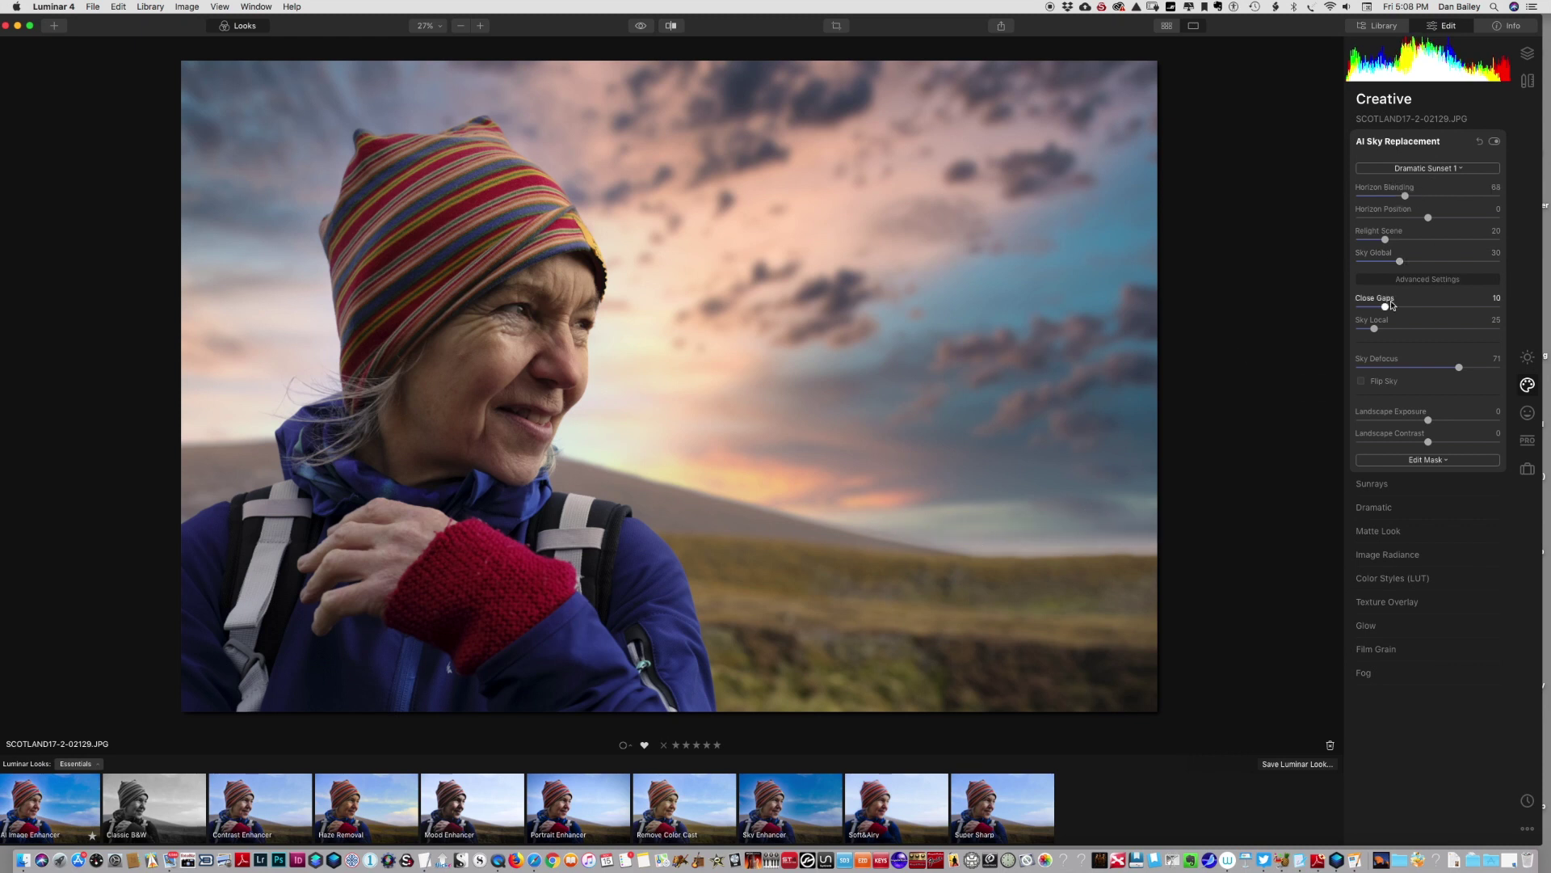
drag(1386, 307, 1427, 307)
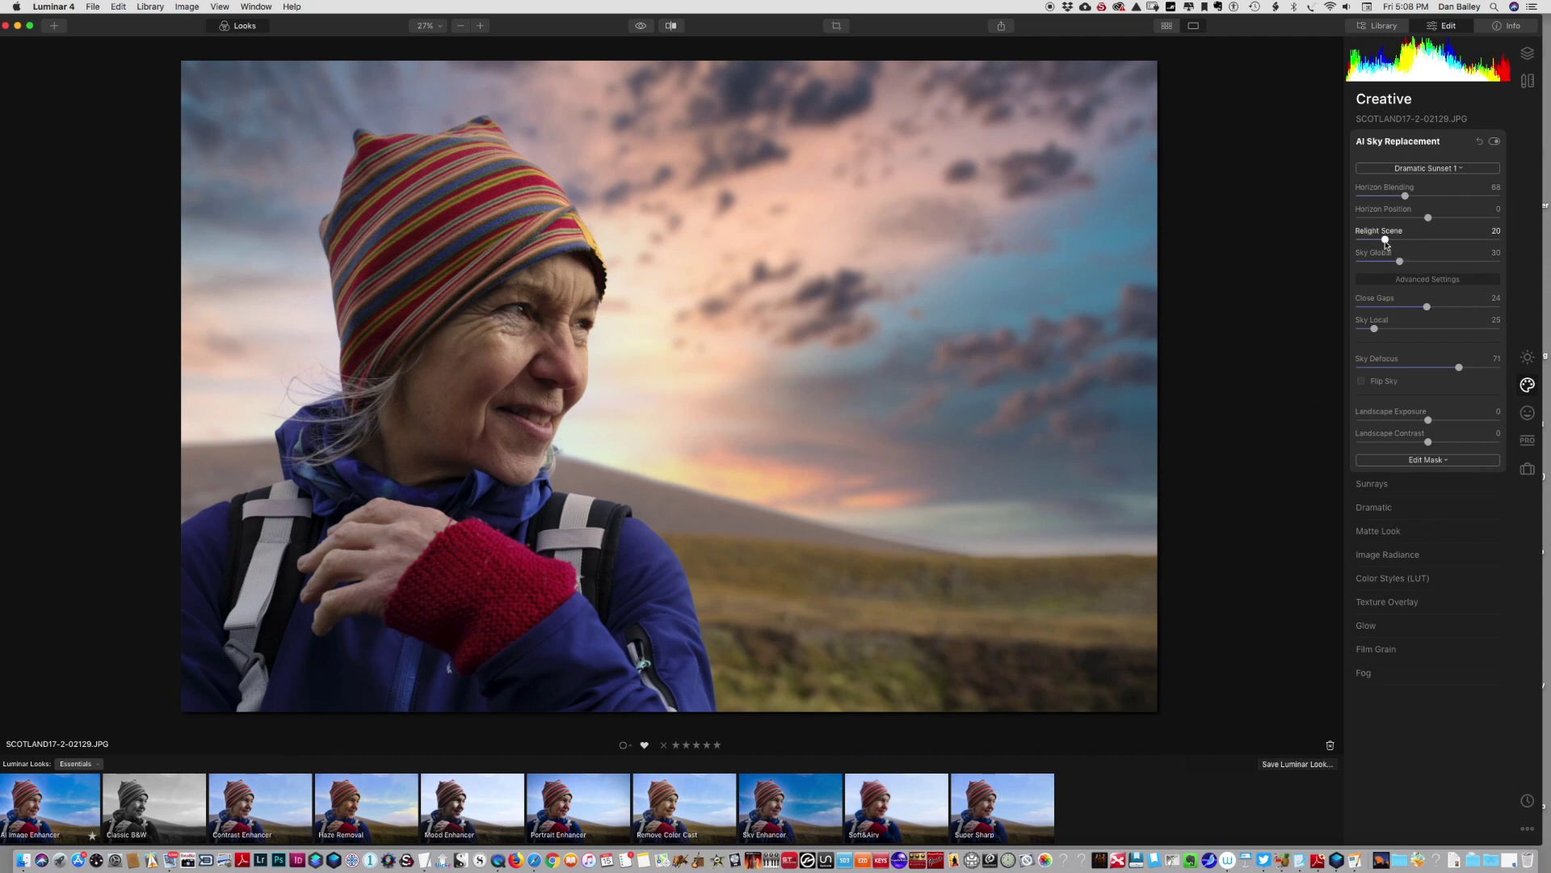
mouse_move(1427, 218)
mouse_down()
mouse_move(1446, 218)
mouse_move(1407, 219)
mouse_move(1433, 219)
mouse_up()
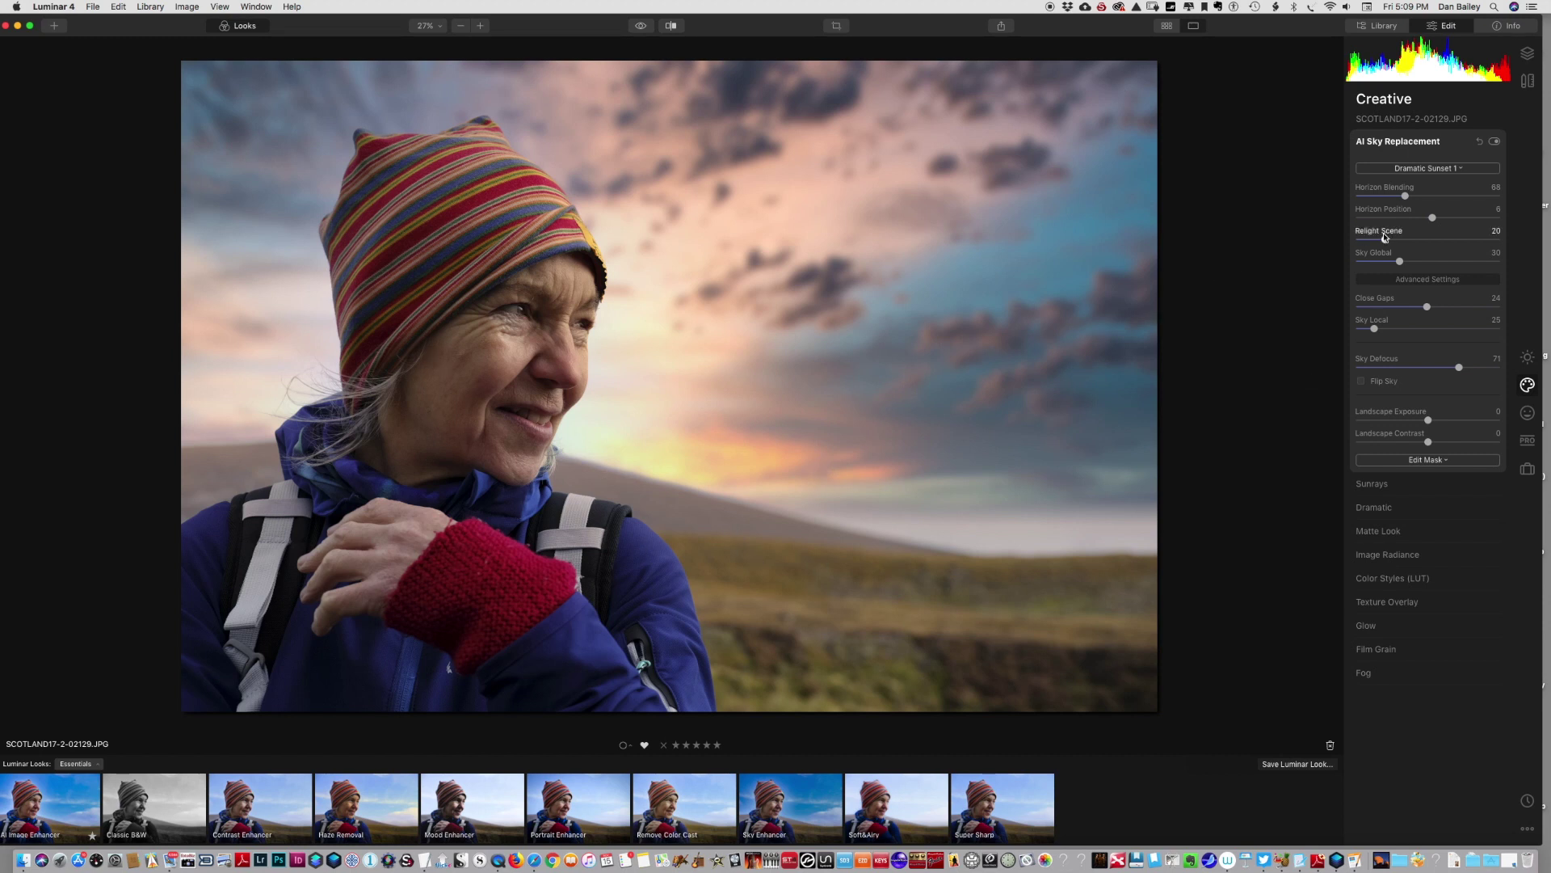
drag(1386, 242, 1439, 240)
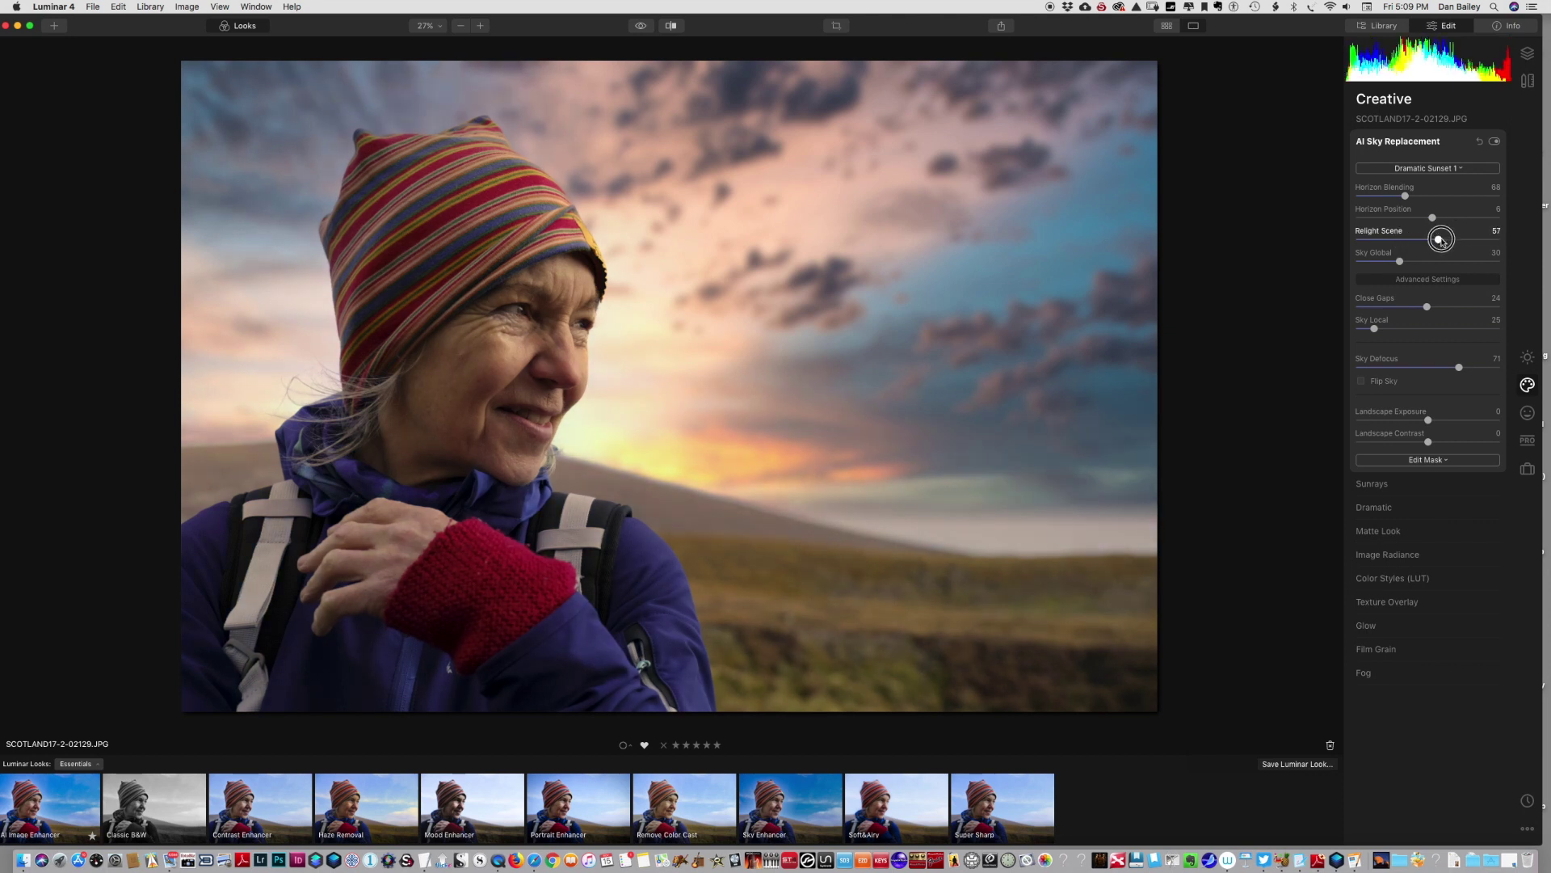
click(1432, 174)
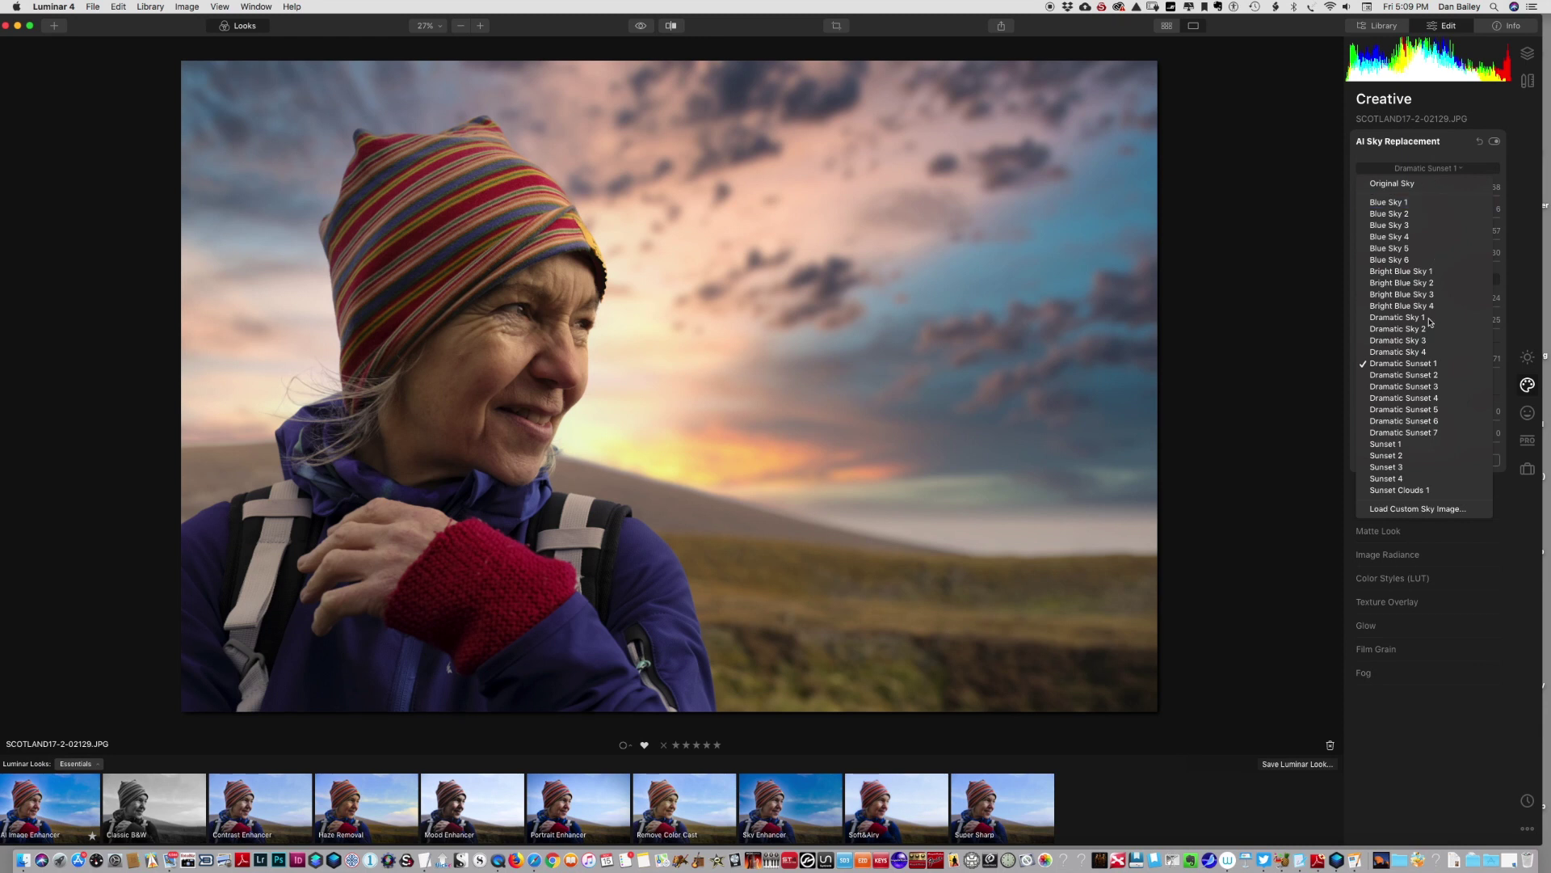
- Switch the sky to Dramatic Sunset 7, then collapse and re-expand AI Sky Replacement
click(1429, 433)
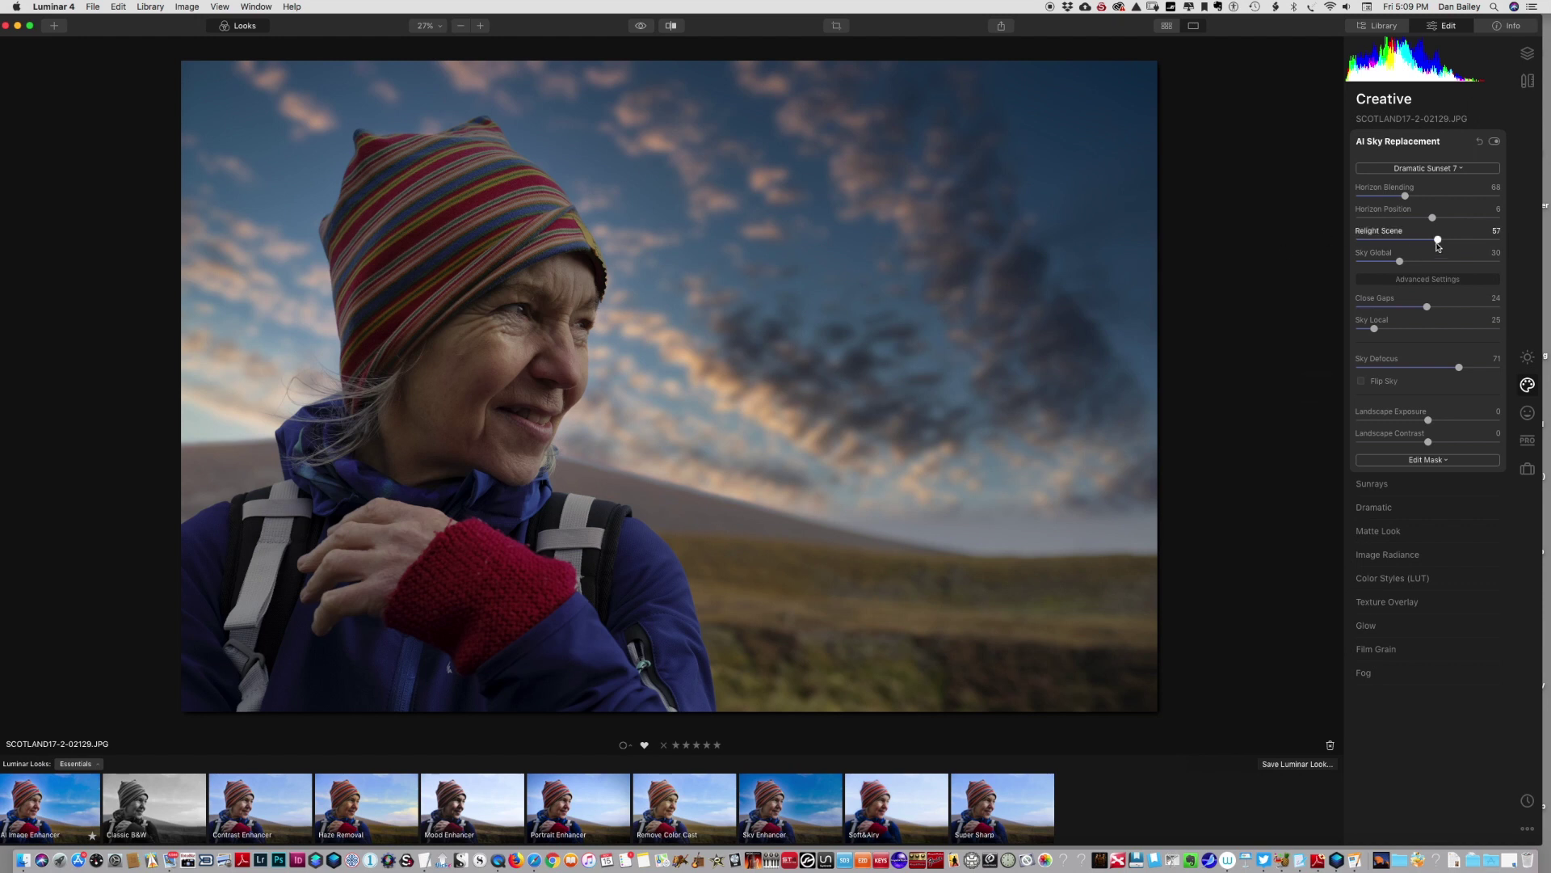
click(1396, 143)
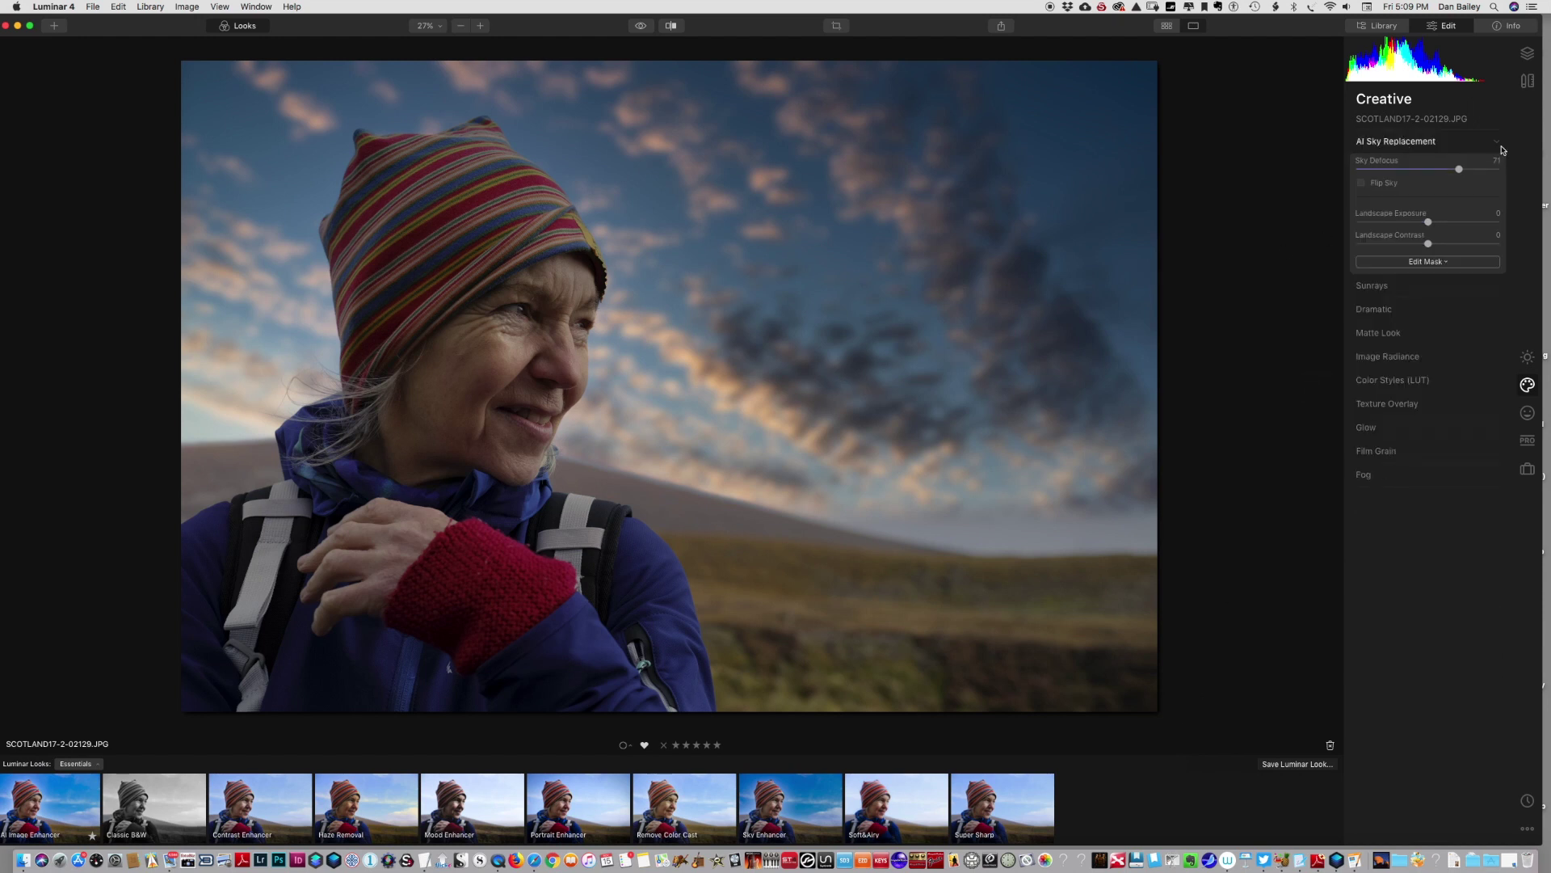
click(1396, 143)
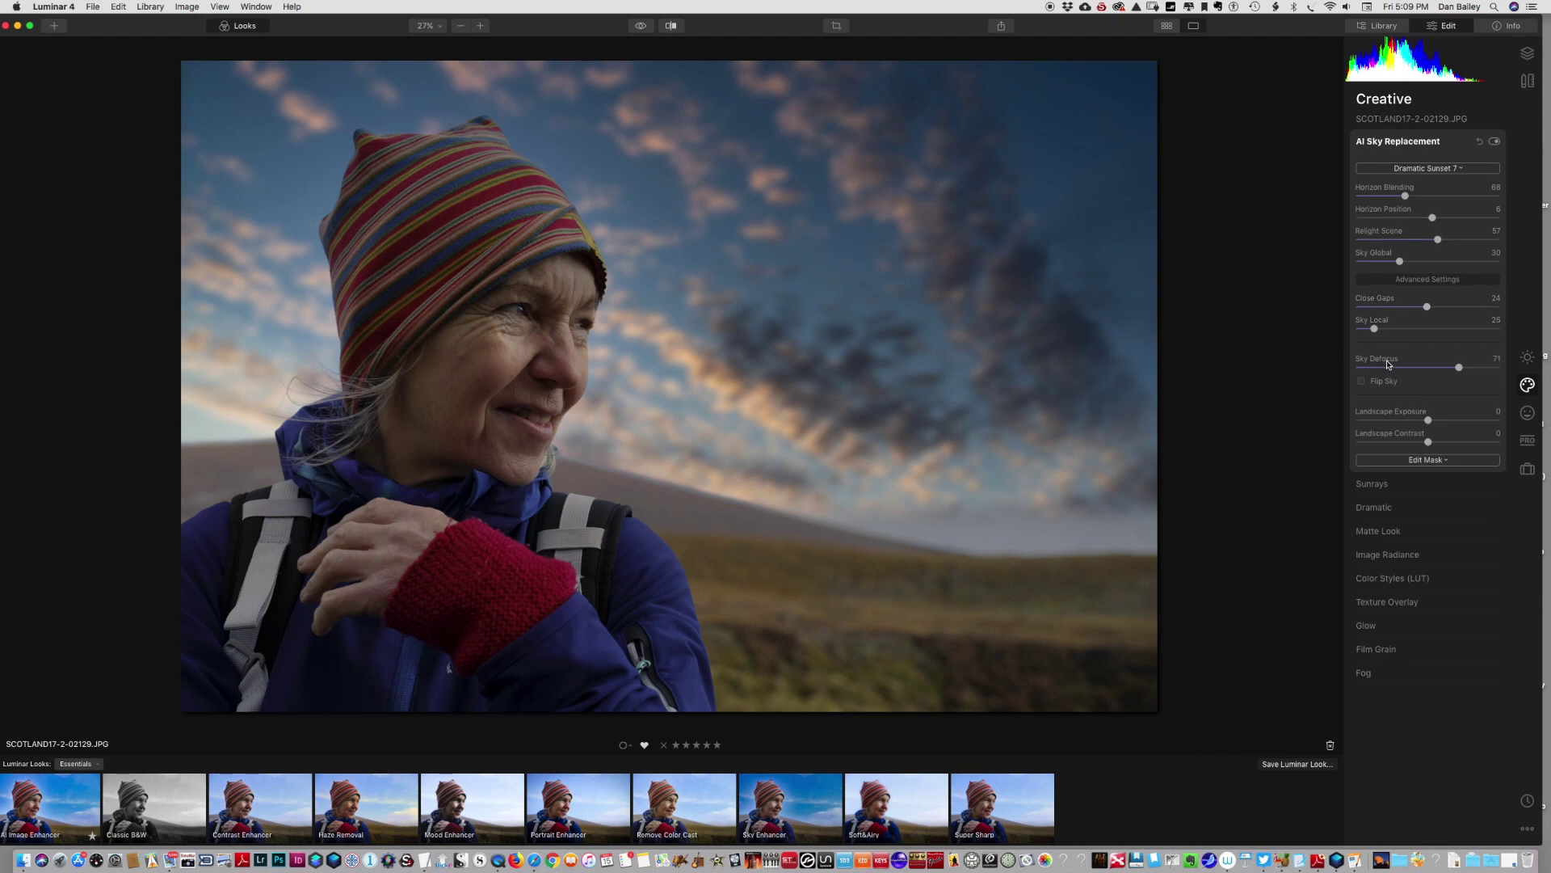
- Set Landscape Exposure to 40 and Landscape Contrast to 50 without adding a mask
click(1428, 461)
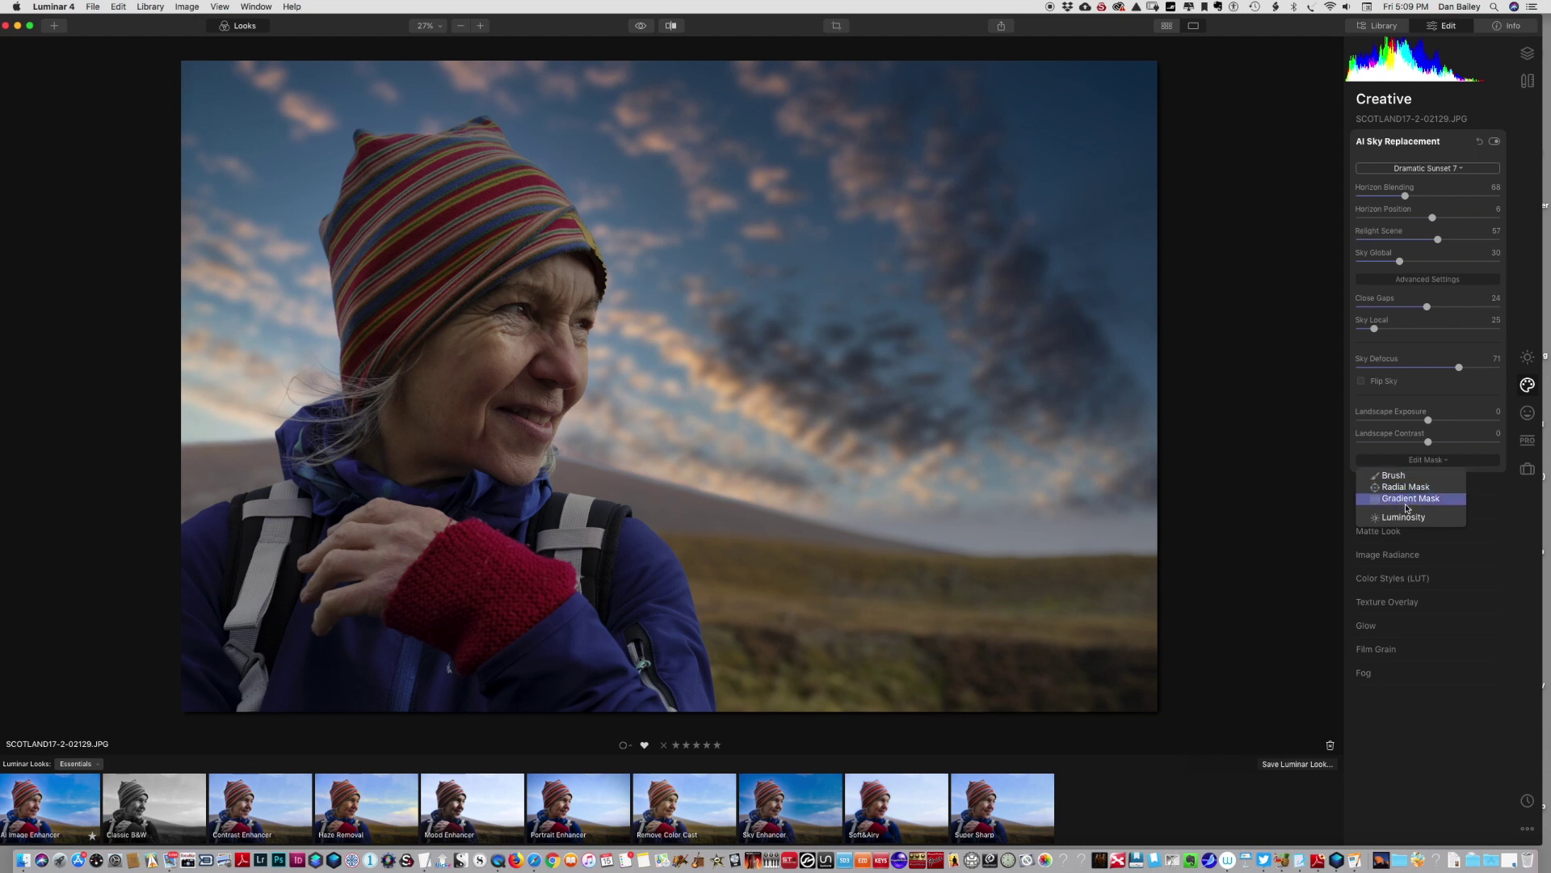
click(1428, 461)
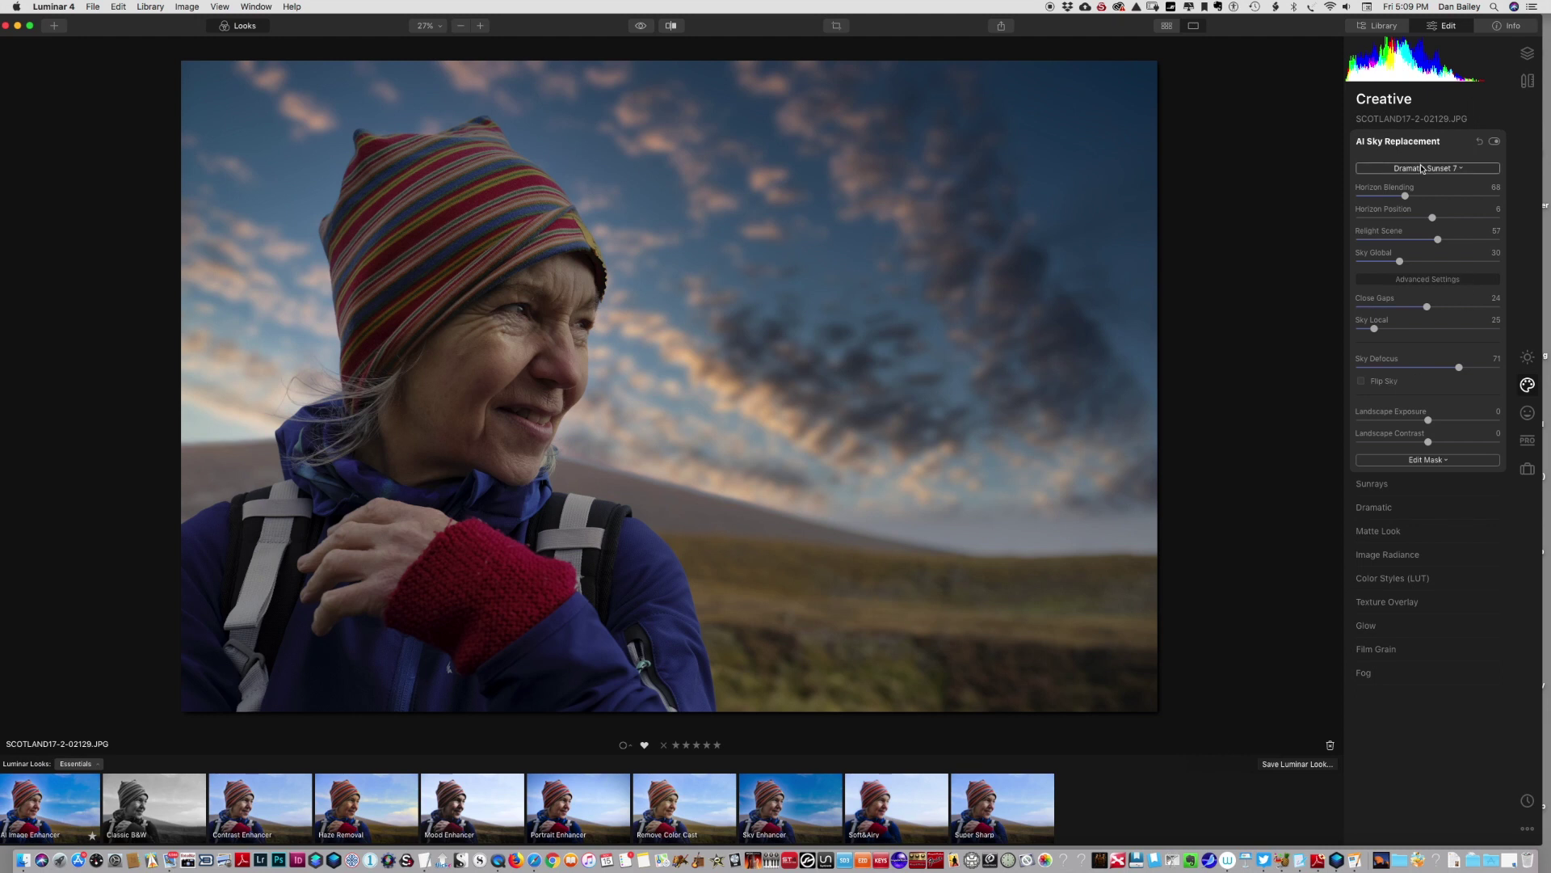
click(1428, 420)
drag(1428, 420, 1463, 442)
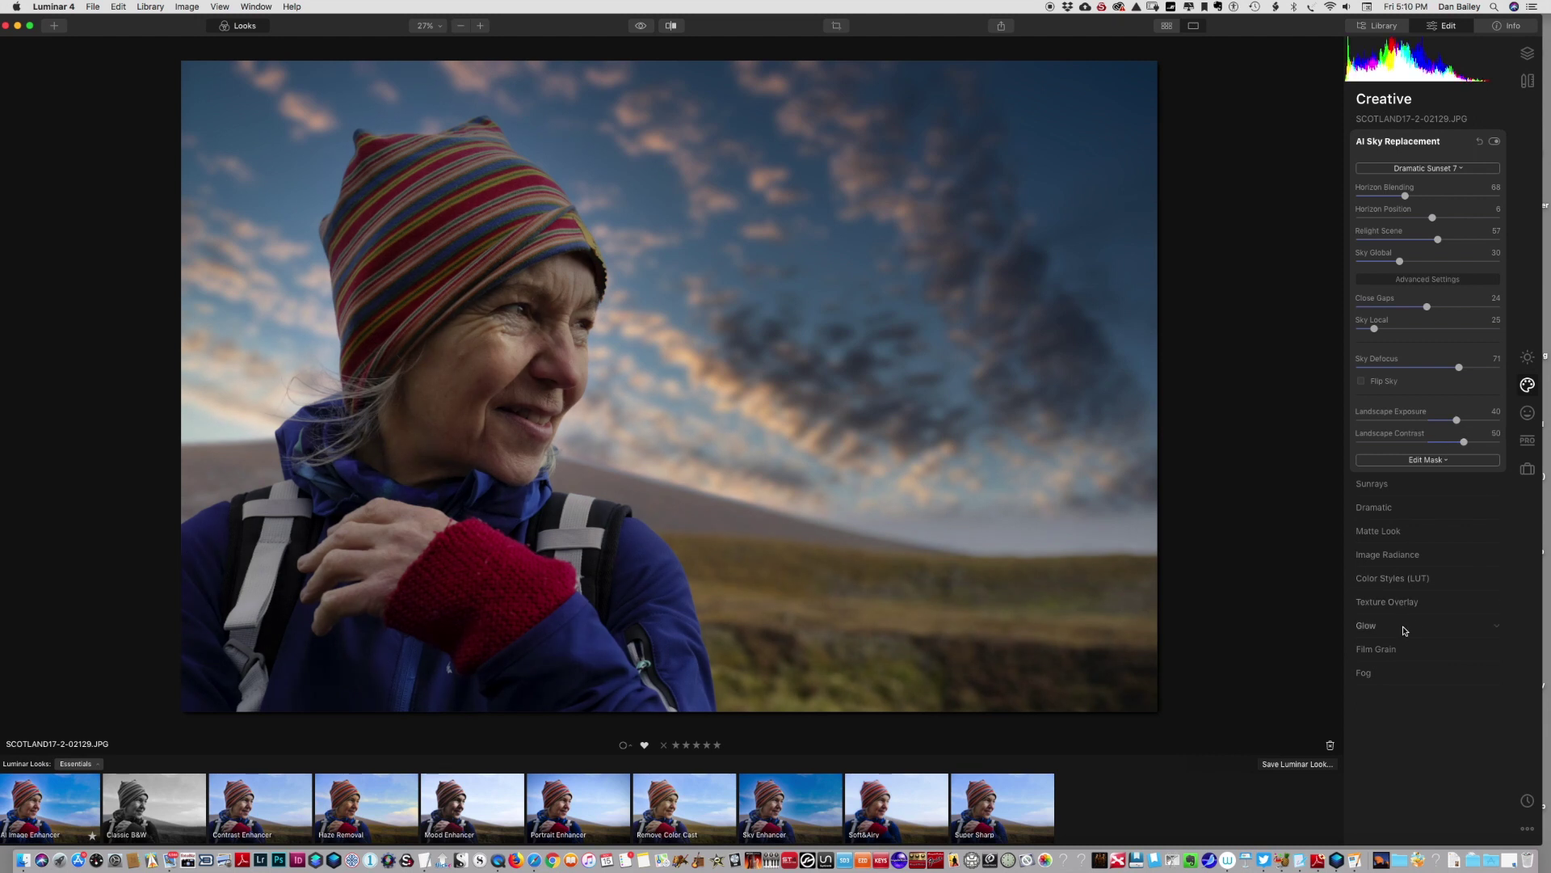
- Set AI Accent to 40 in the Essentials AI Enhance tool
click(1406, 141)
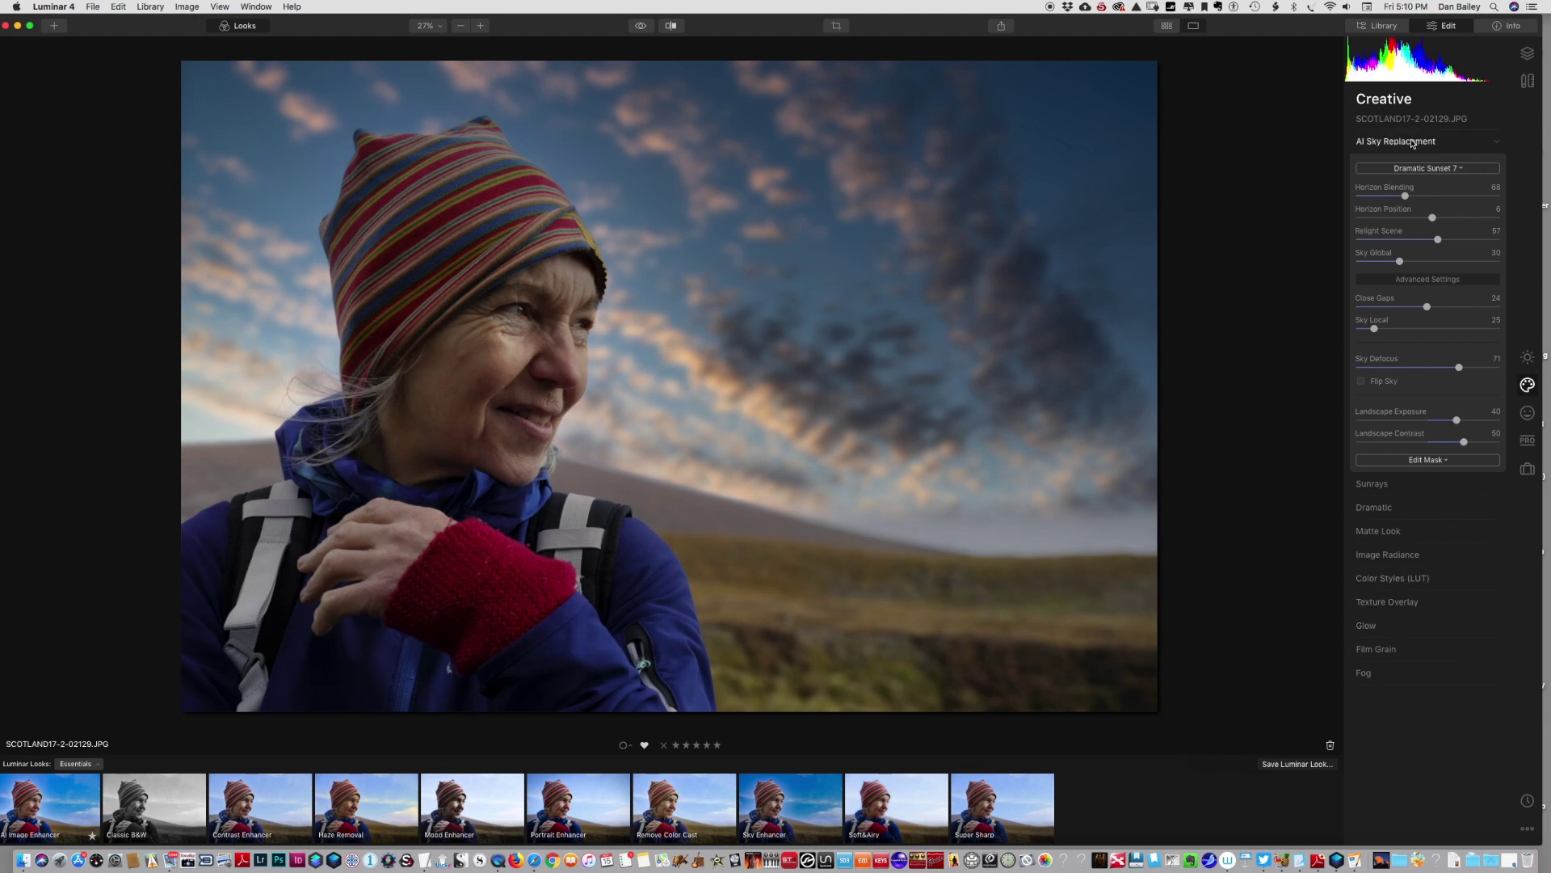
click(1539, 355)
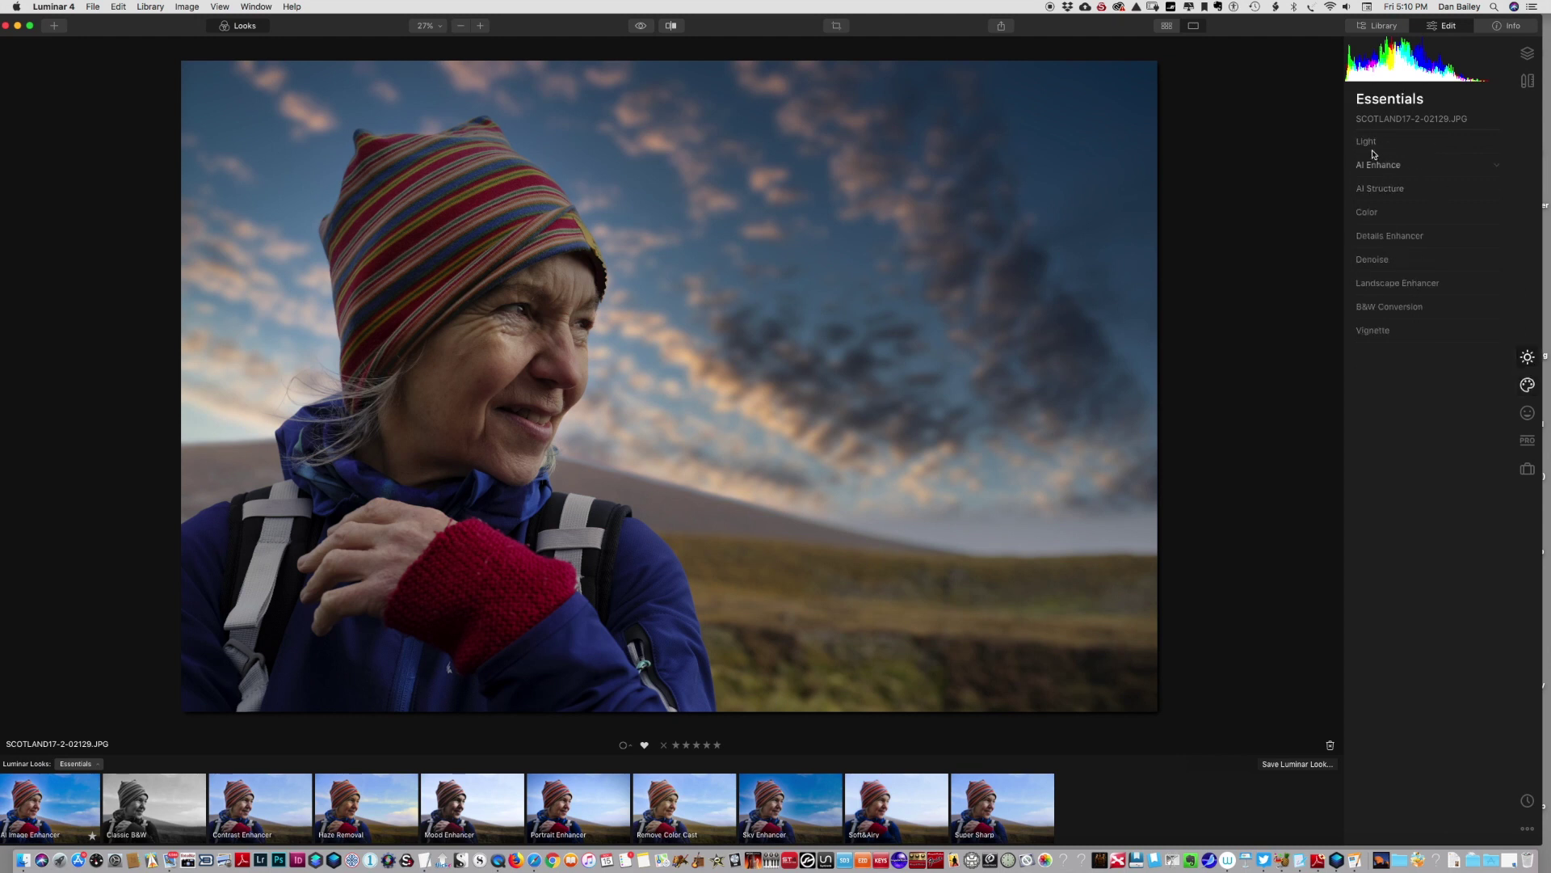
click(1406, 165)
drag(1357, 196, 1417, 195)
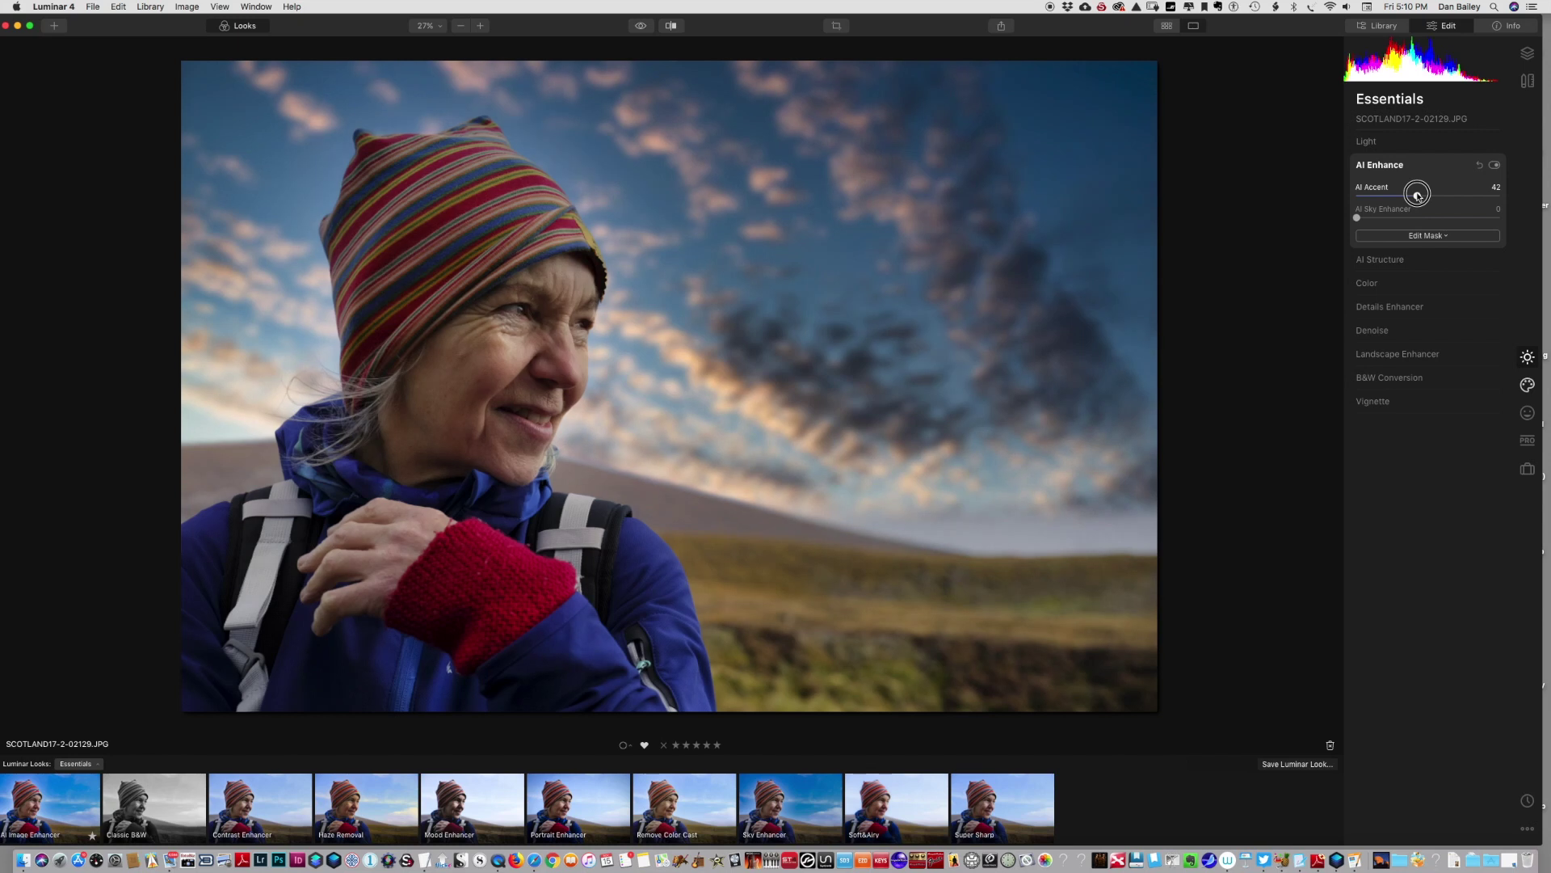
click(1384, 165)
- Warm the portrait with Landscape Enhancer Golden Hour set to 50
click(1527, 384)
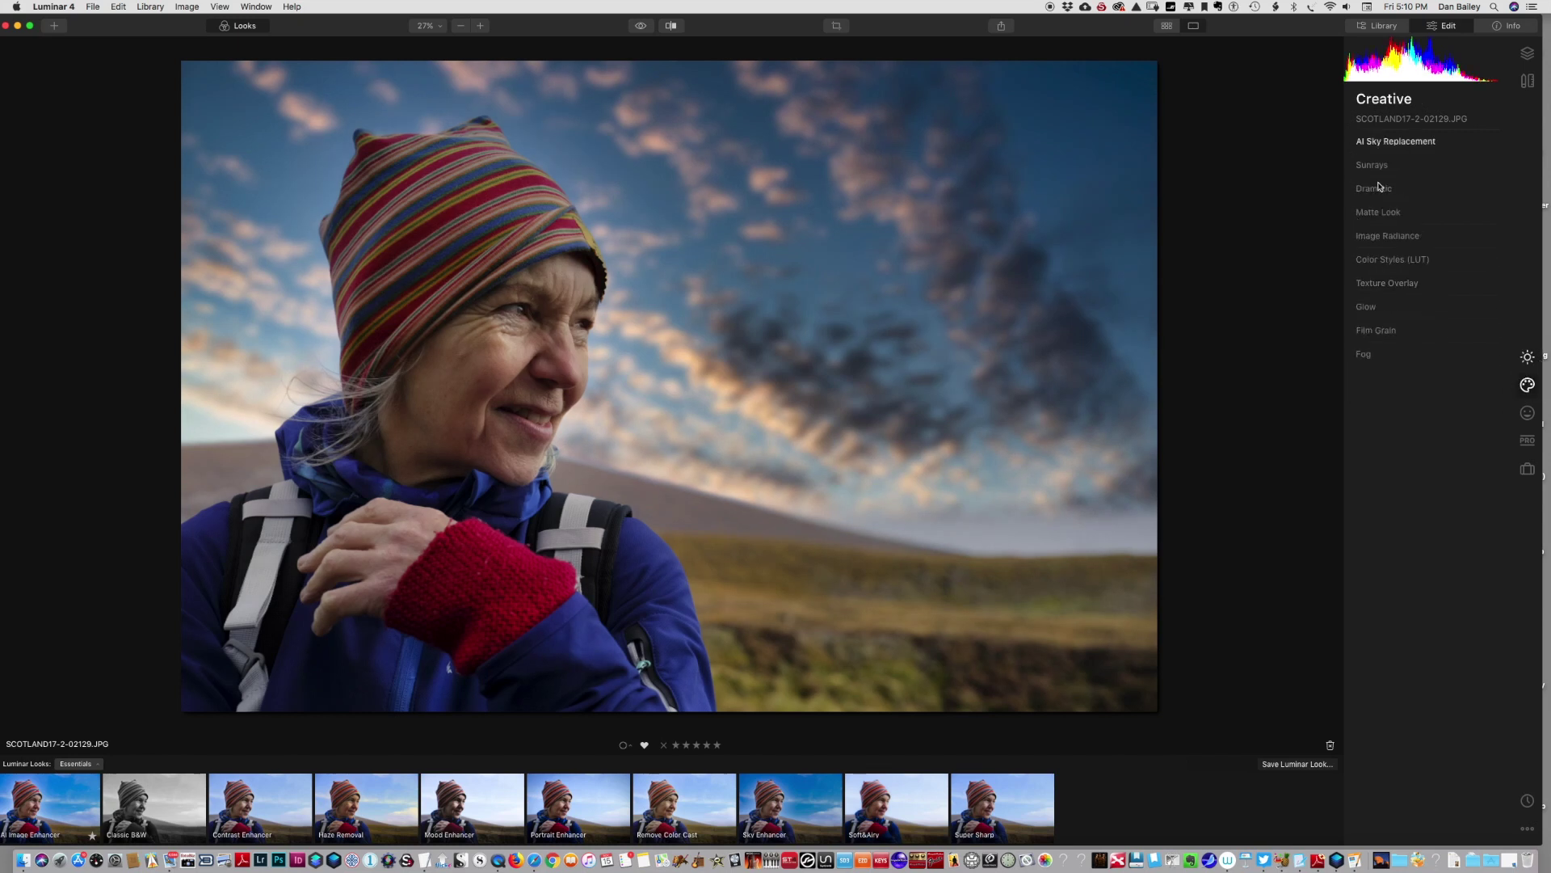
click(1527, 357)
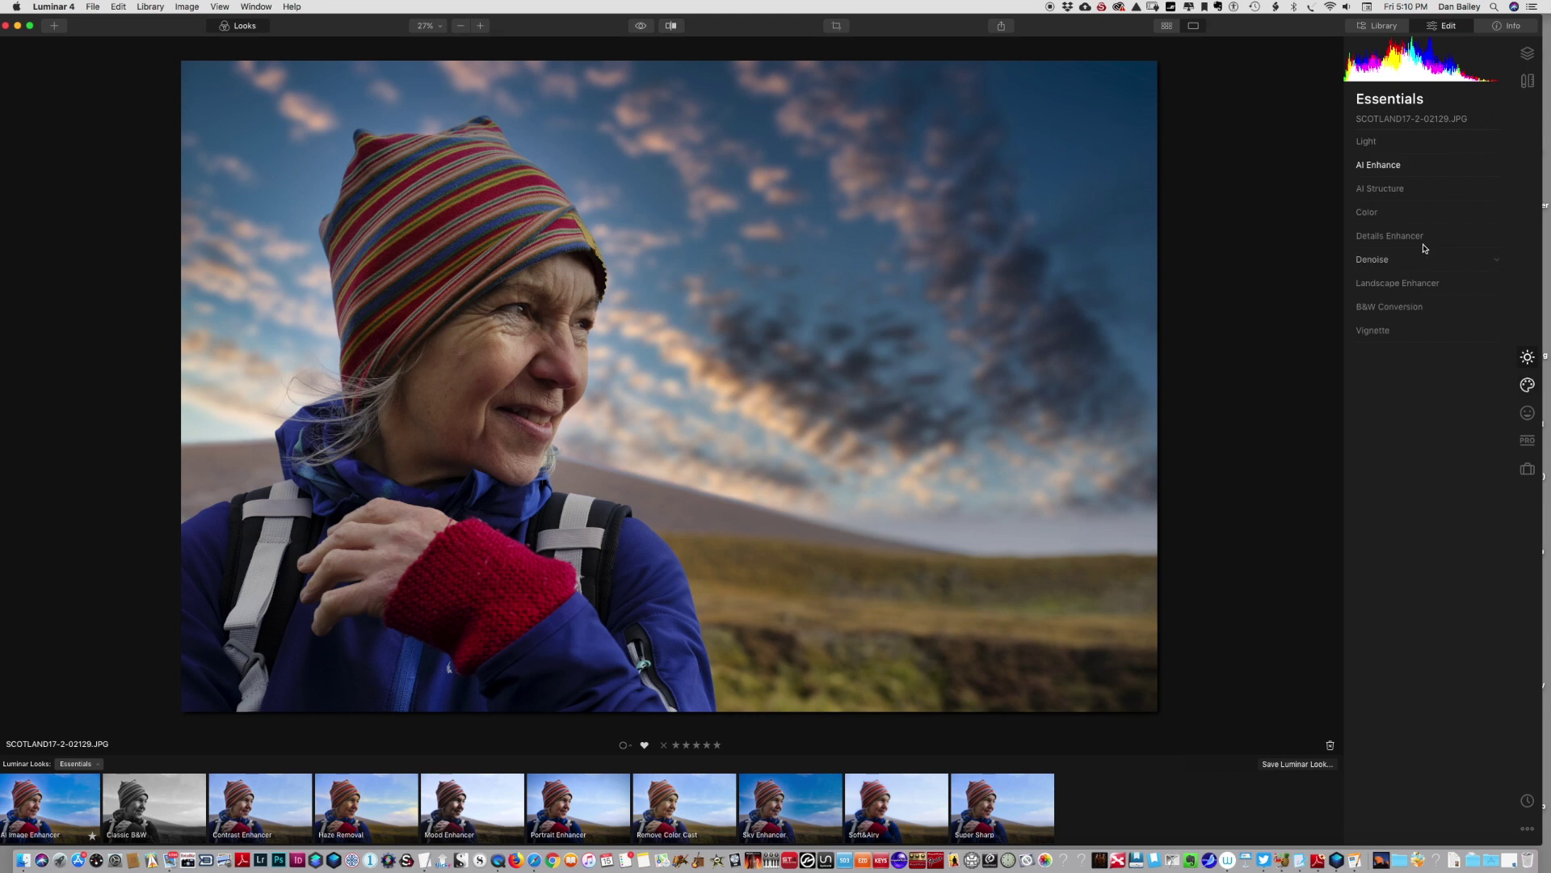
click(1400, 285)
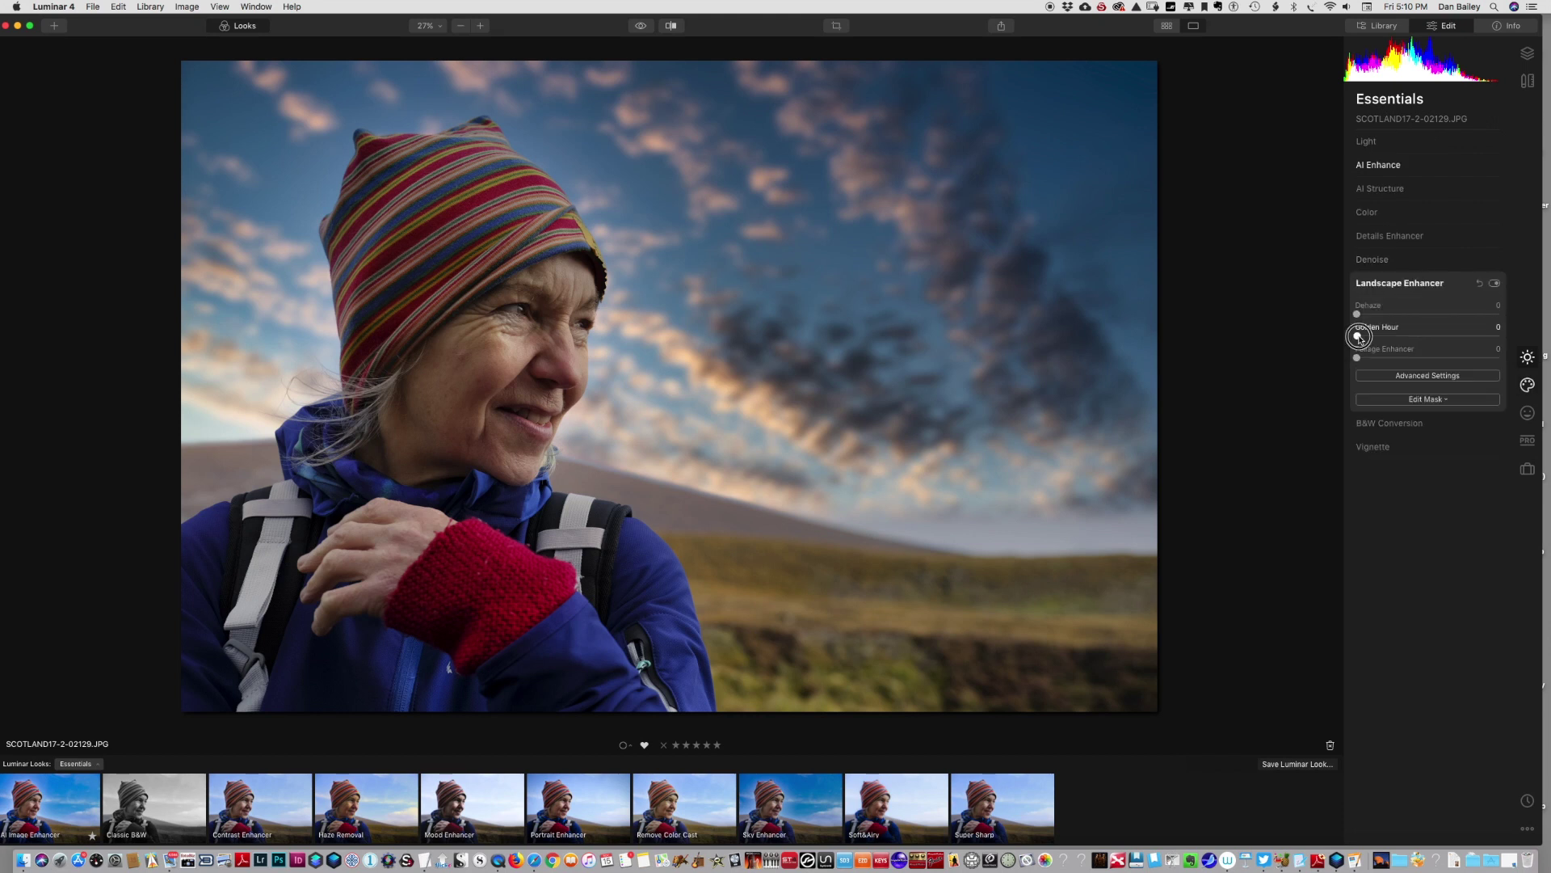
drag(1357, 335, 1428, 335)
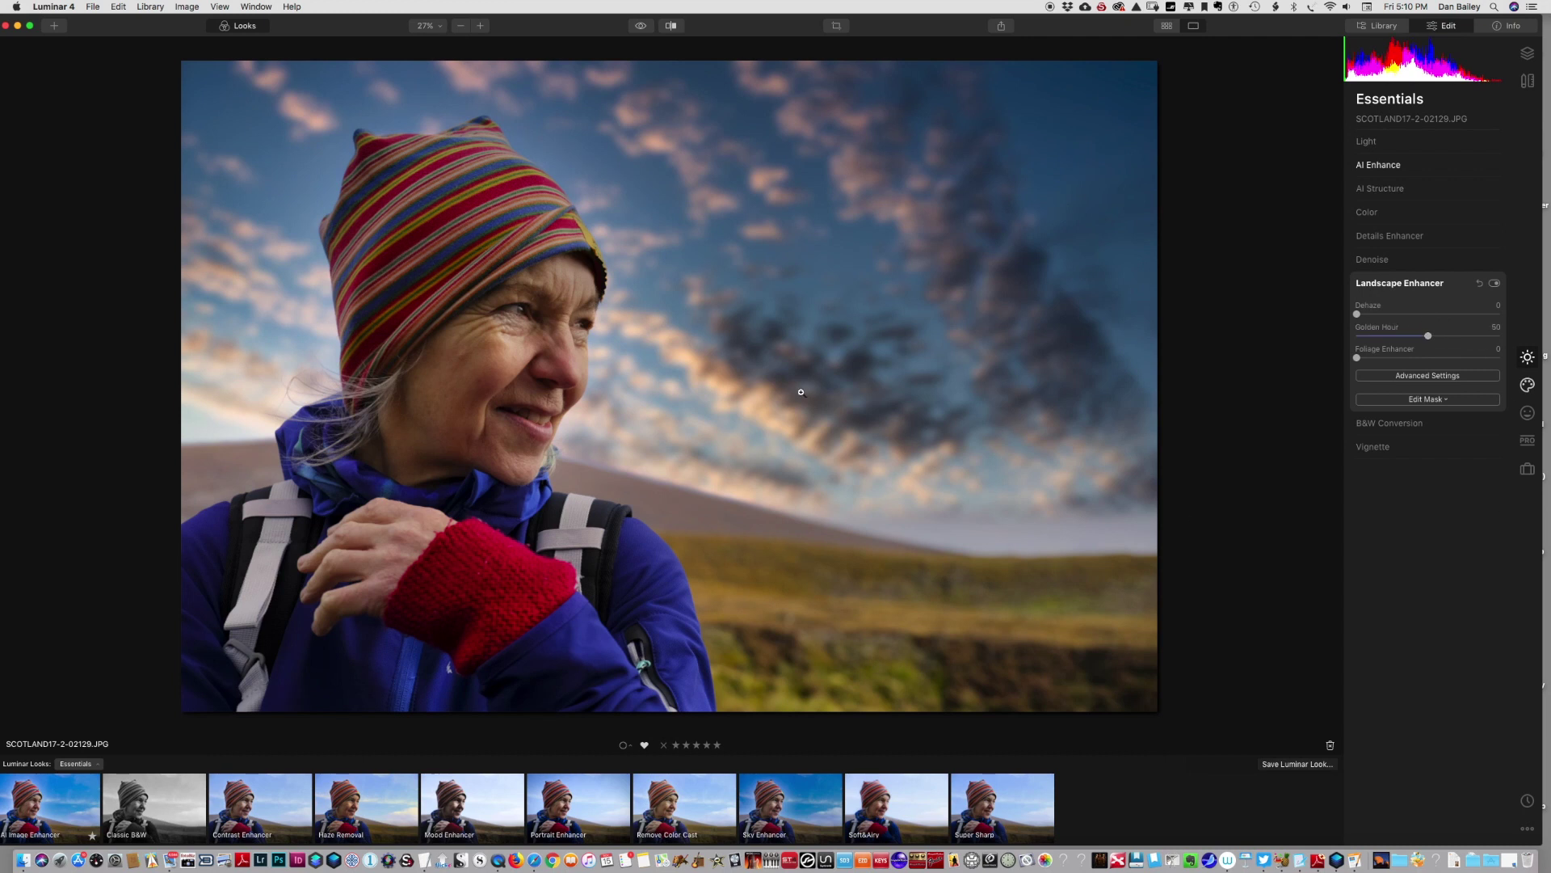